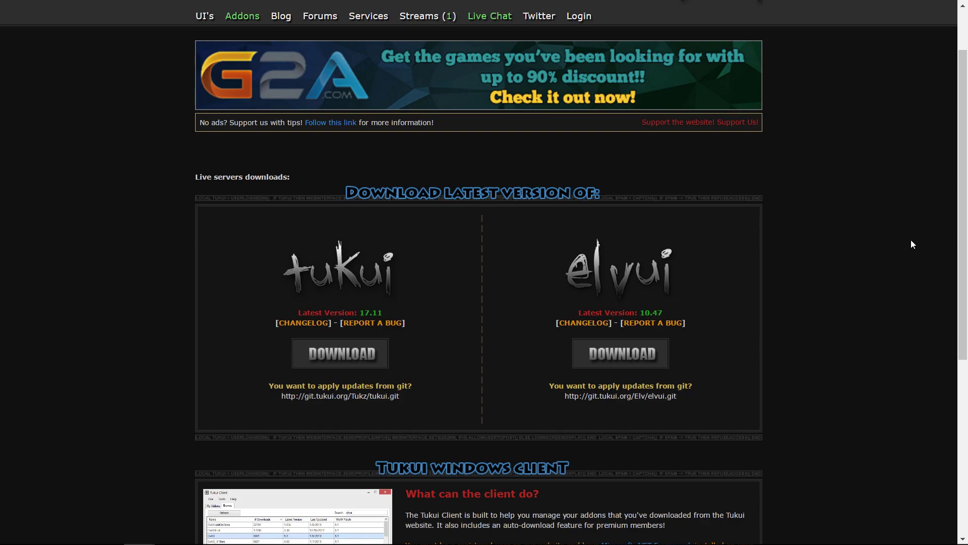
# Download the Tukui Windows Client (tc2460.zip), then go to Login > Create an account
pyautogui.scroll(-4, 911, 240)
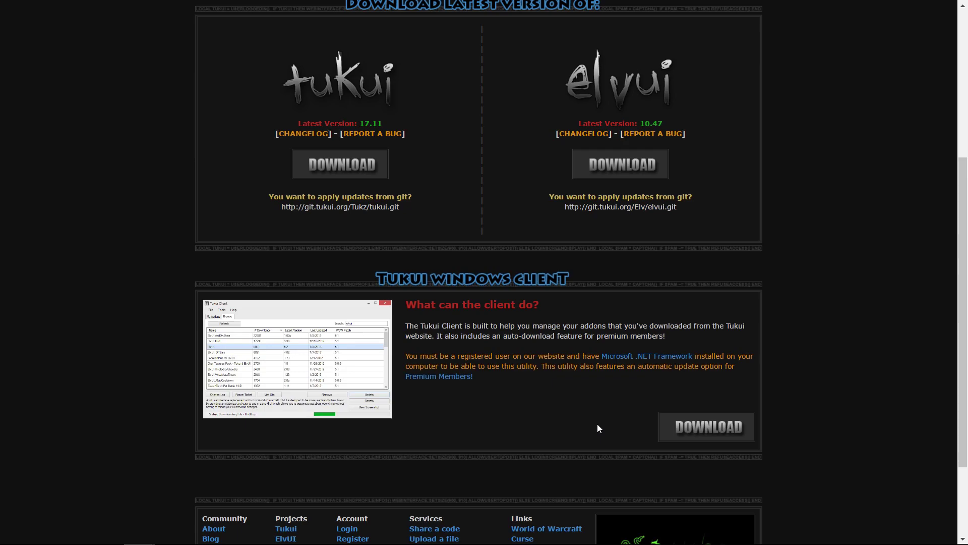
pyautogui.click(682, 426)
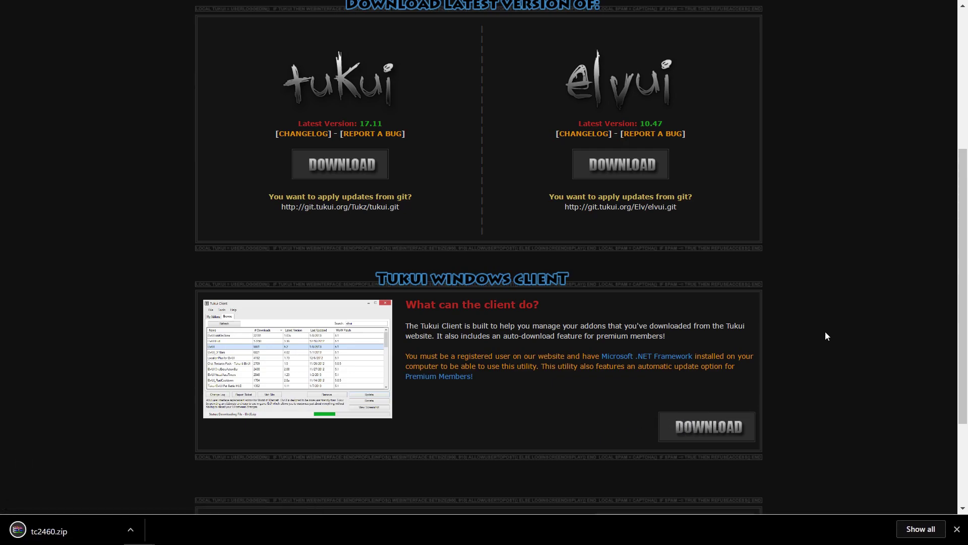
pyautogui.scroll(4, 828, 333)
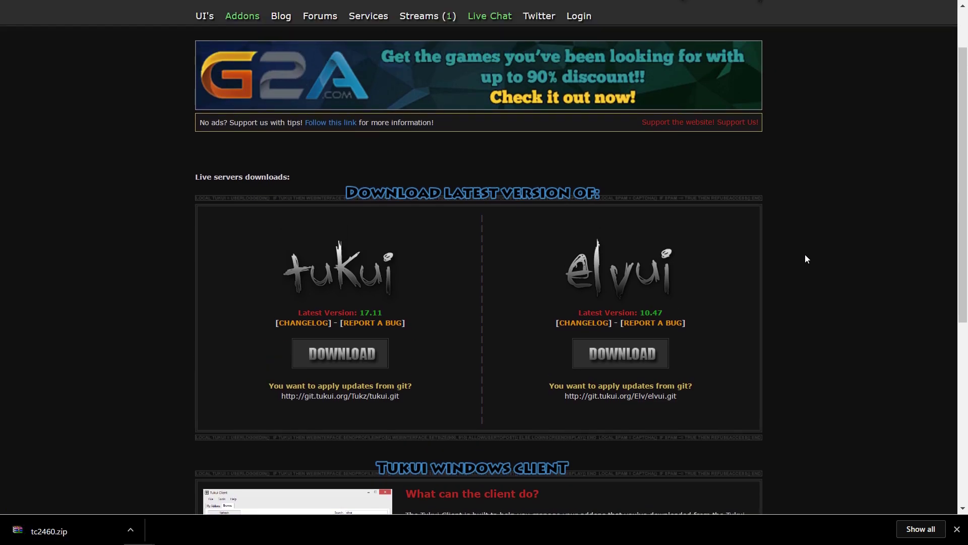
pyautogui.moveTo(583, 23)
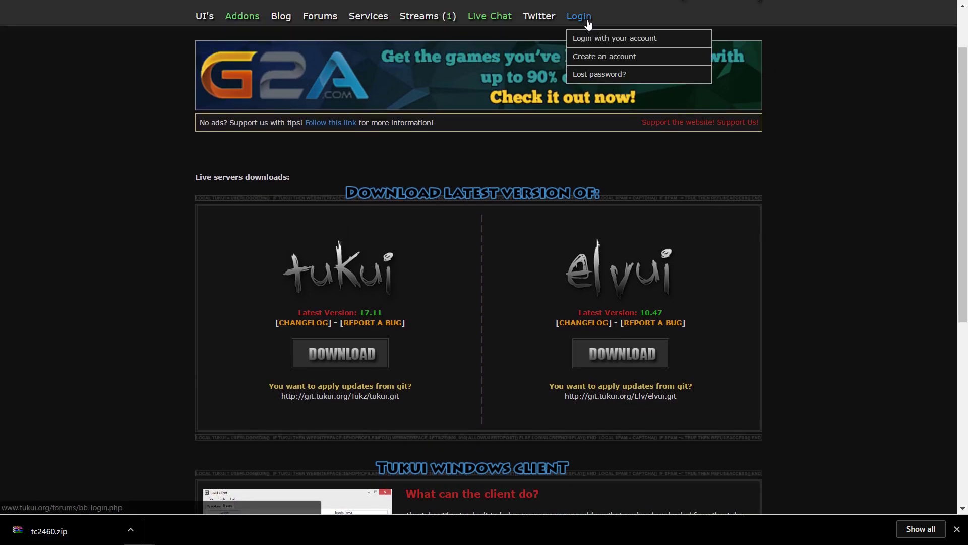
pyautogui.click(582, 56)
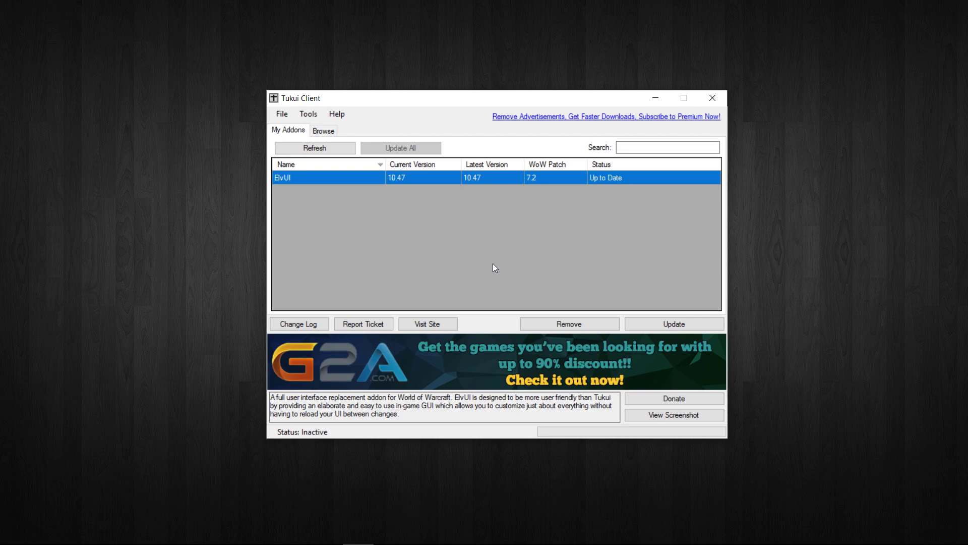
pyautogui.click(283, 115)
pyautogui.click(287, 127)
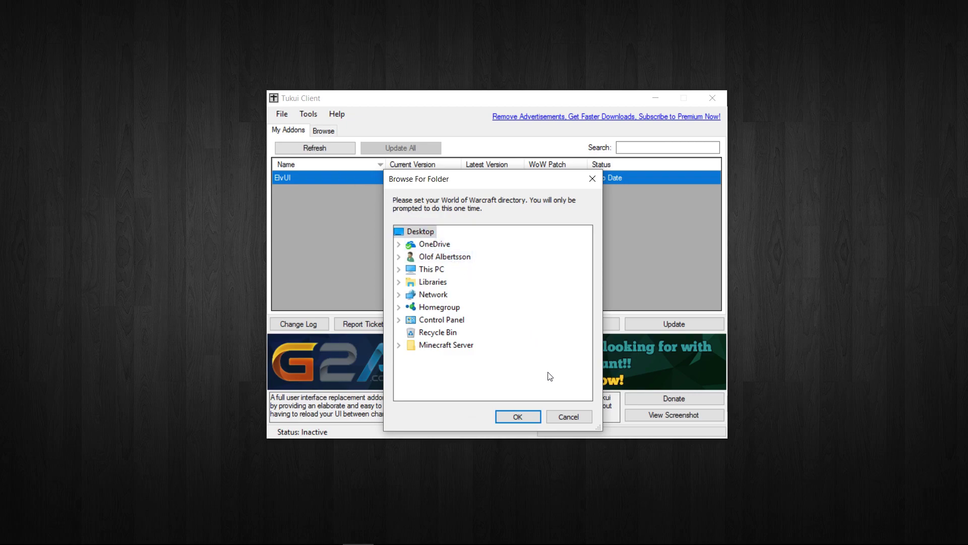
pyautogui.click(567, 417)
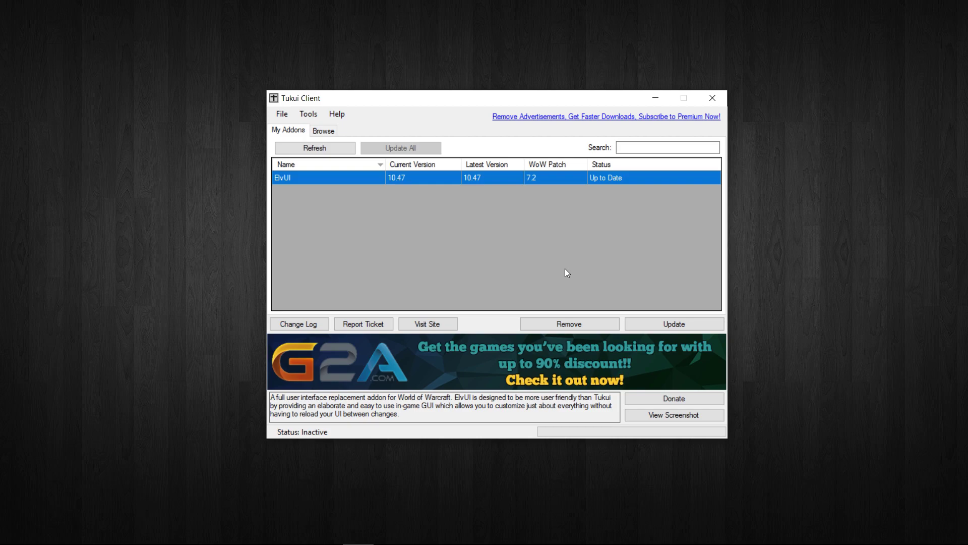
# Sort Browse addons by # Downloads descending, then install AddOnSkins and Shadow & Light
pyautogui.click(324, 131)
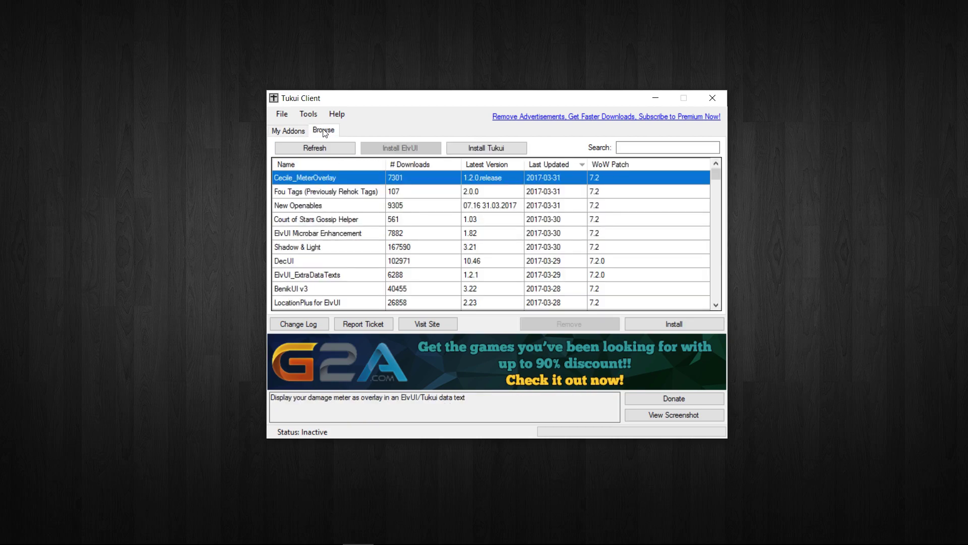
pyautogui.click(401, 161)
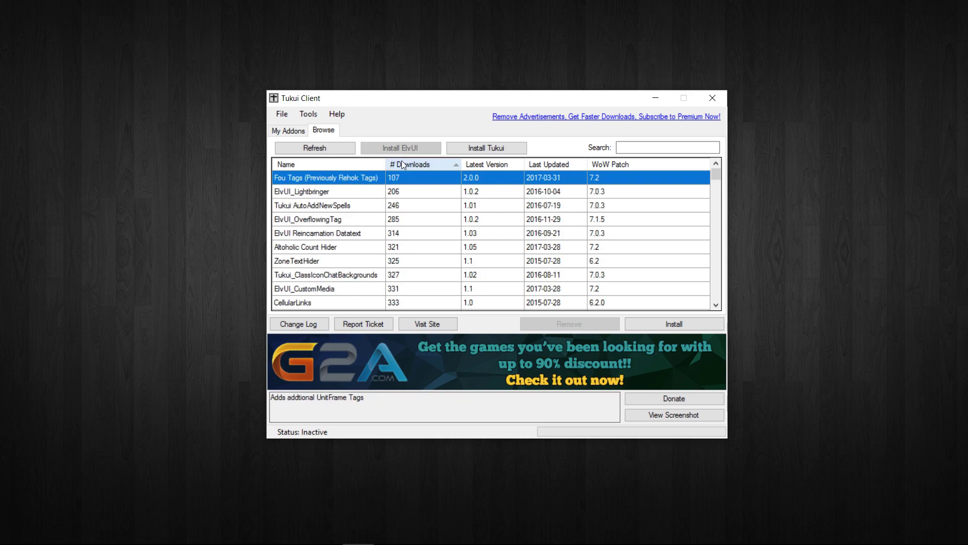
pyautogui.click(401, 161)
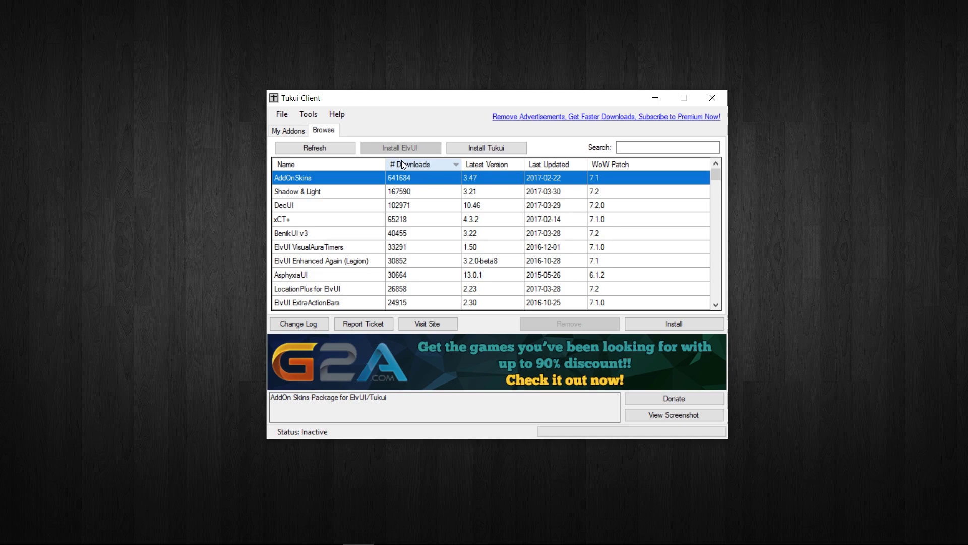
pyautogui.click(656, 325)
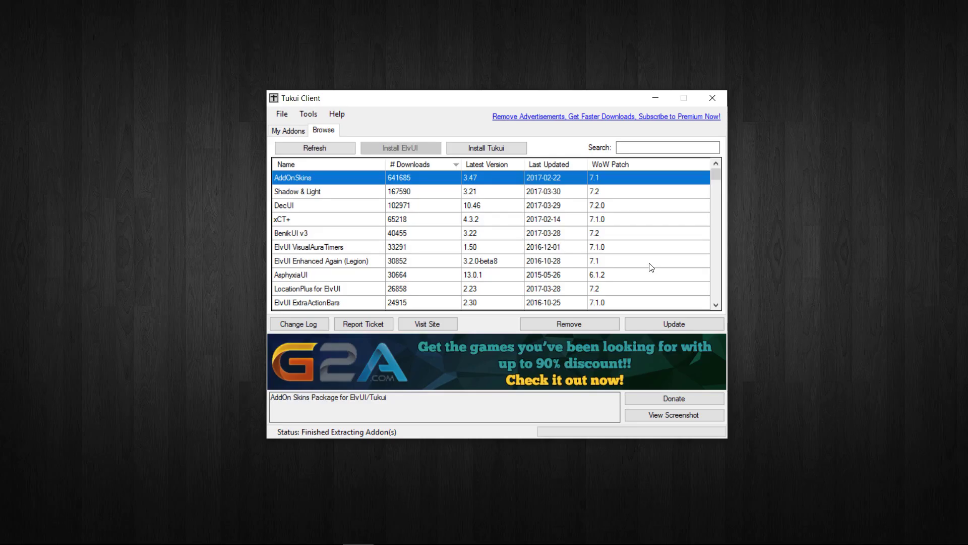
pyautogui.click(313, 194)
pyautogui.click(655, 326)
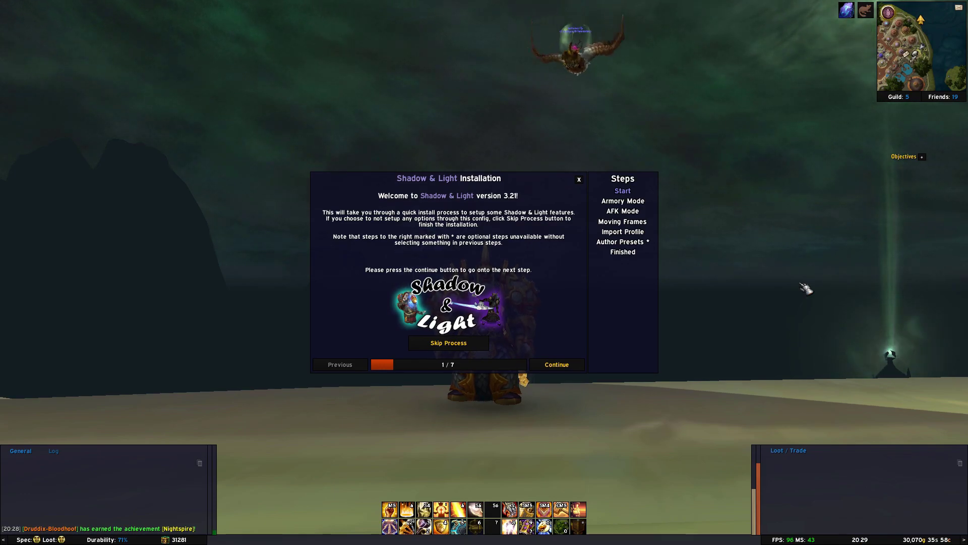
# Step through the Shadow & Light installer, enabling Moving Frames, and finish to reload the UI
pyautogui.click(545, 365)
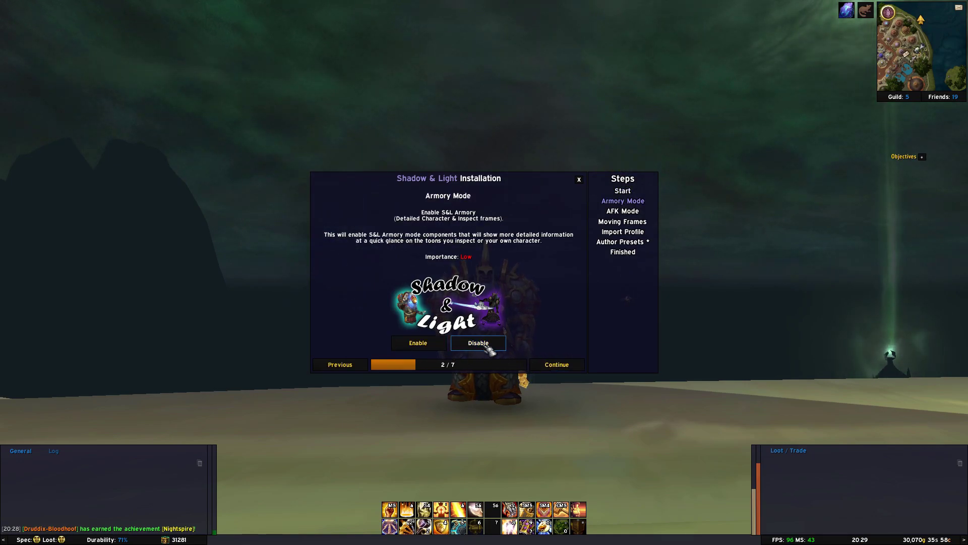
pyautogui.click(555, 364)
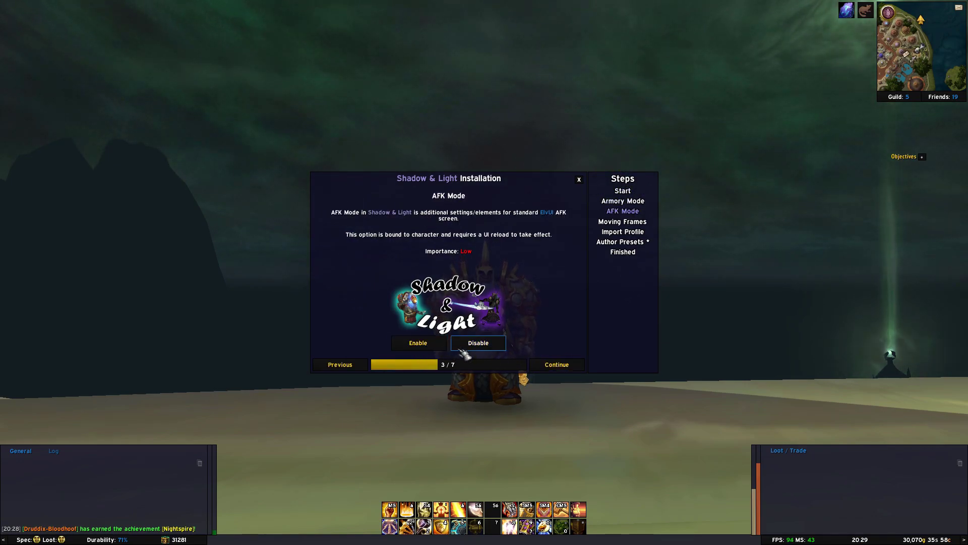
pyautogui.click(565, 365)
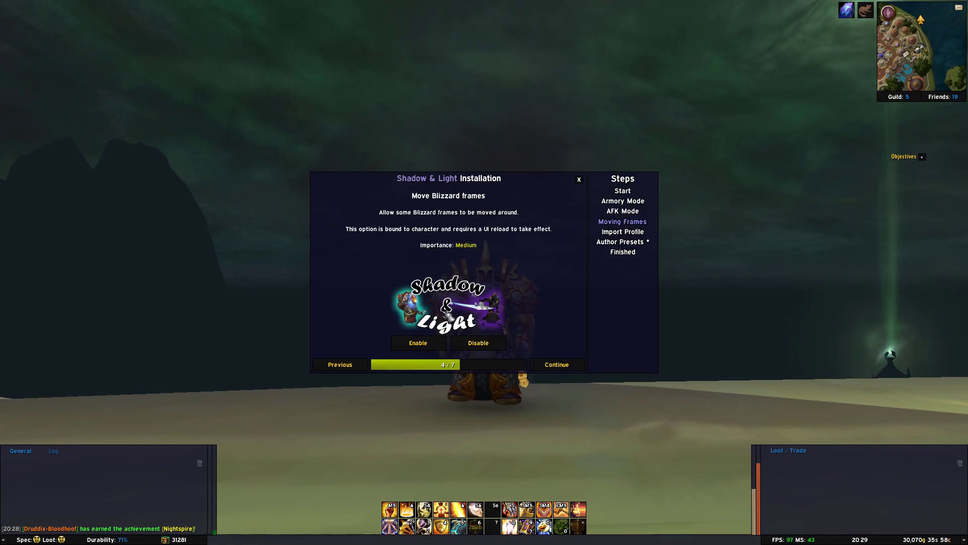
pyautogui.click(426, 344)
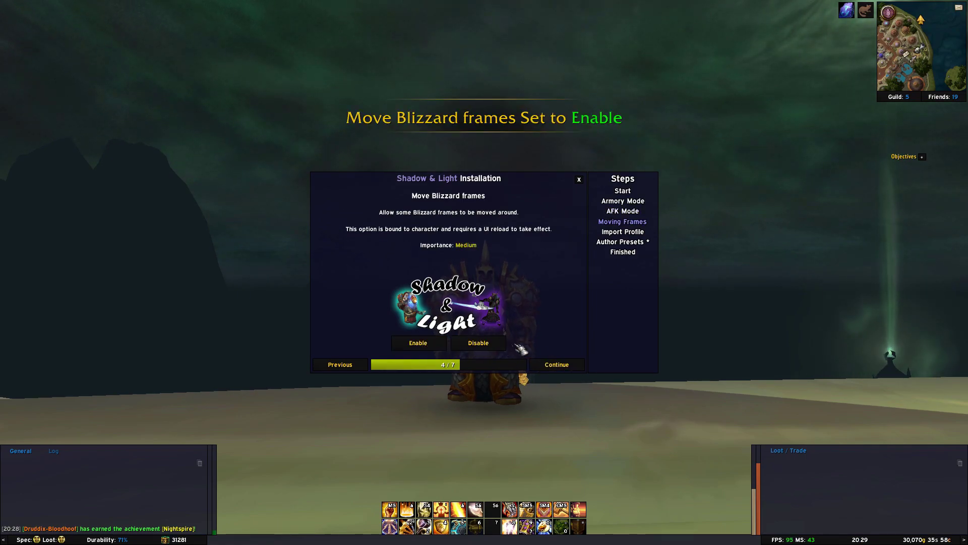
pyautogui.click(557, 364)
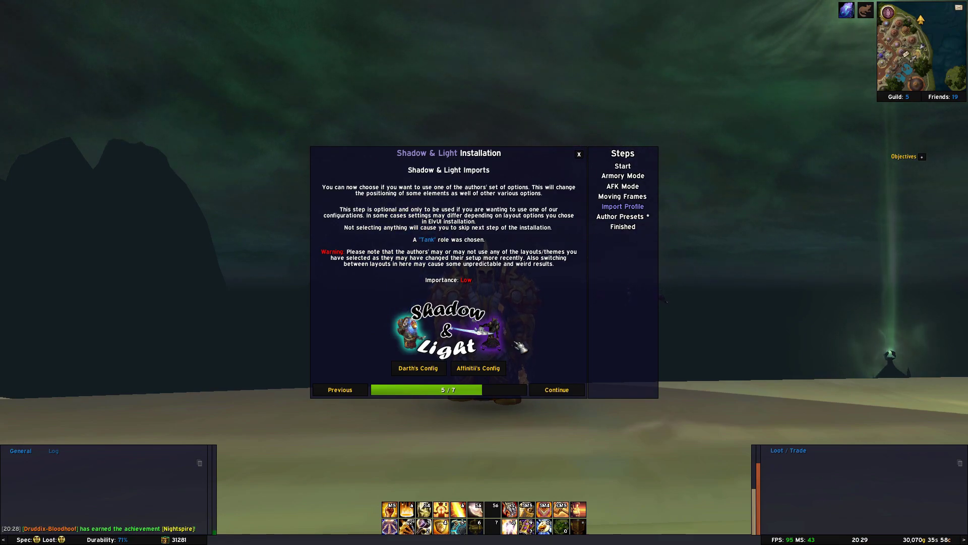
pyautogui.click(557, 389)
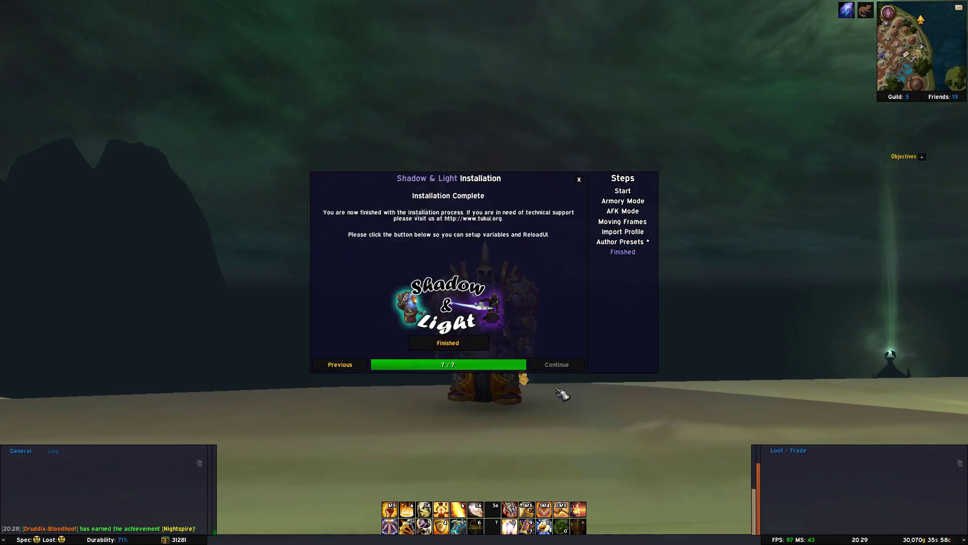
pyautogui.click(453, 342)
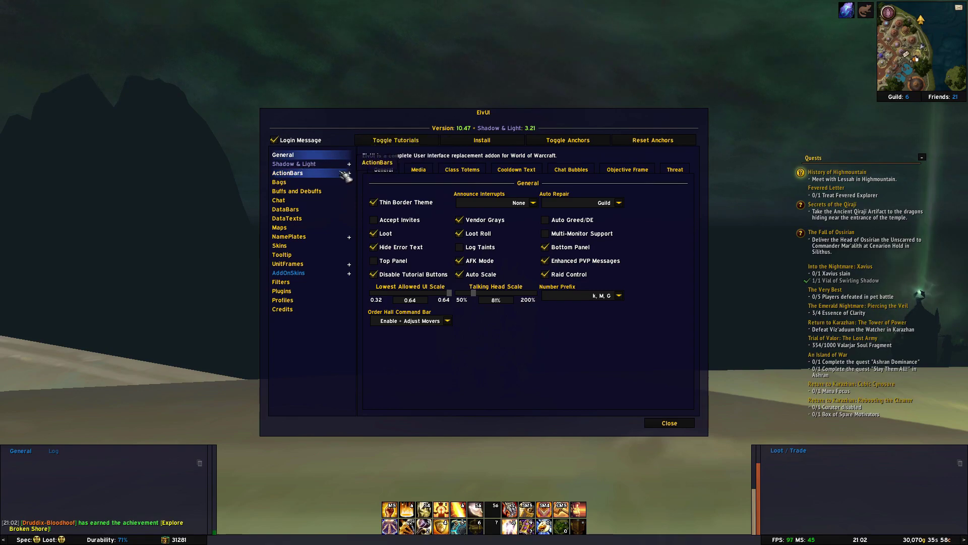
# Open the Shadow & Light Modules settings and select the Backgrounds module
pyautogui.click(323, 164)
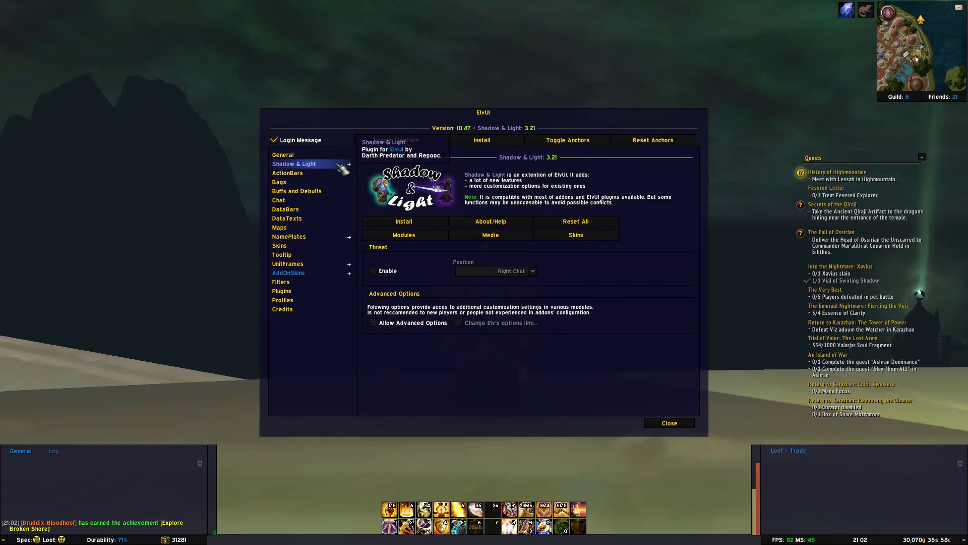
pyautogui.click(496, 236)
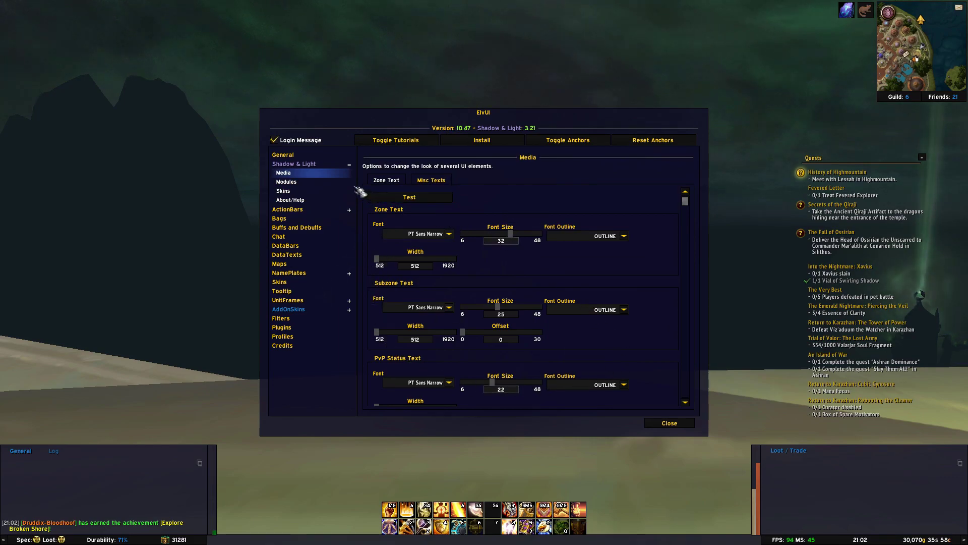
pyautogui.click(326, 182)
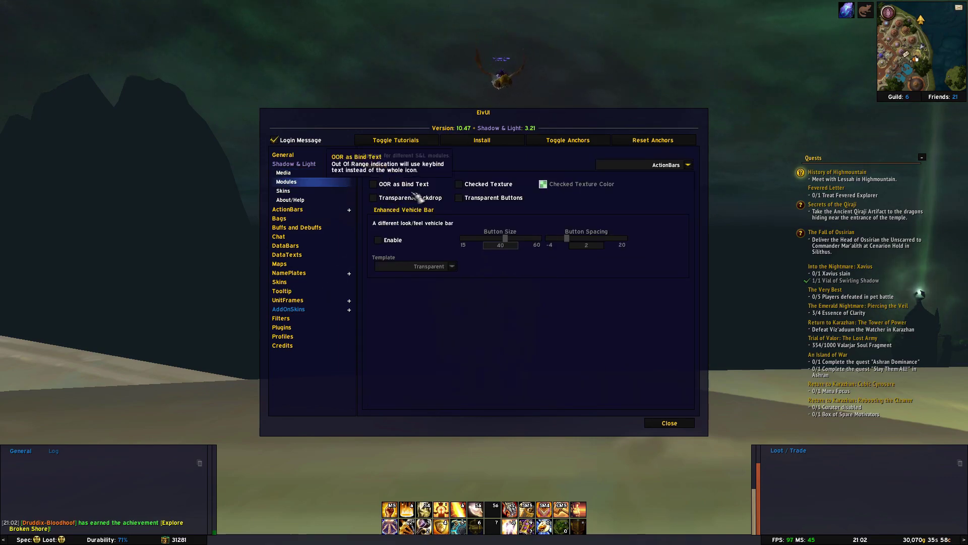
pyautogui.click(688, 165)
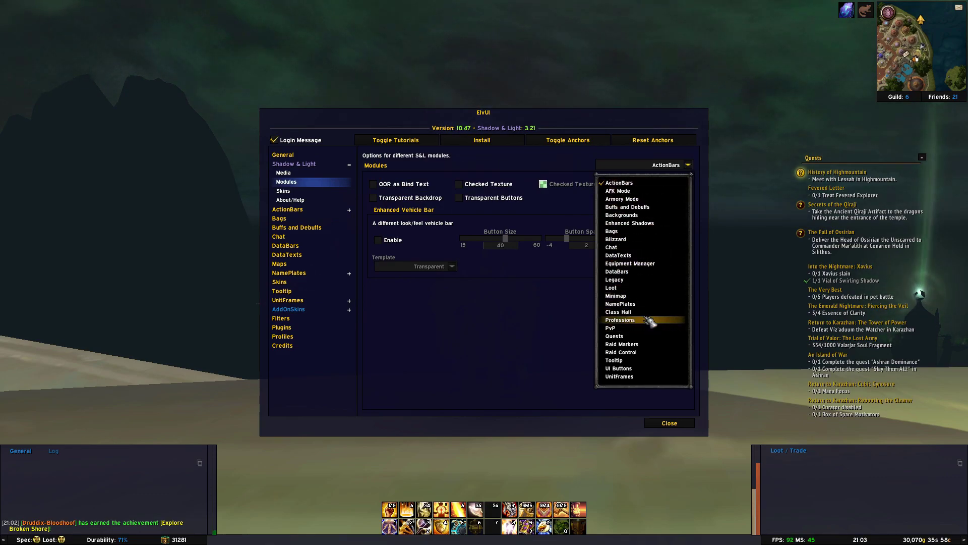
pyautogui.click(636, 215)
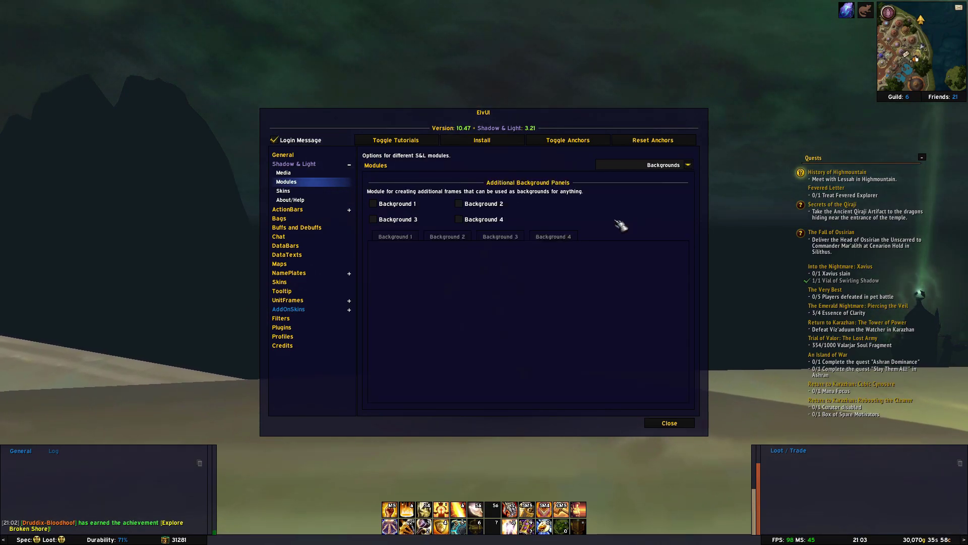
# Turn Backgrounds 1–4 on, then switch all four off again
pyautogui.click(399, 205)
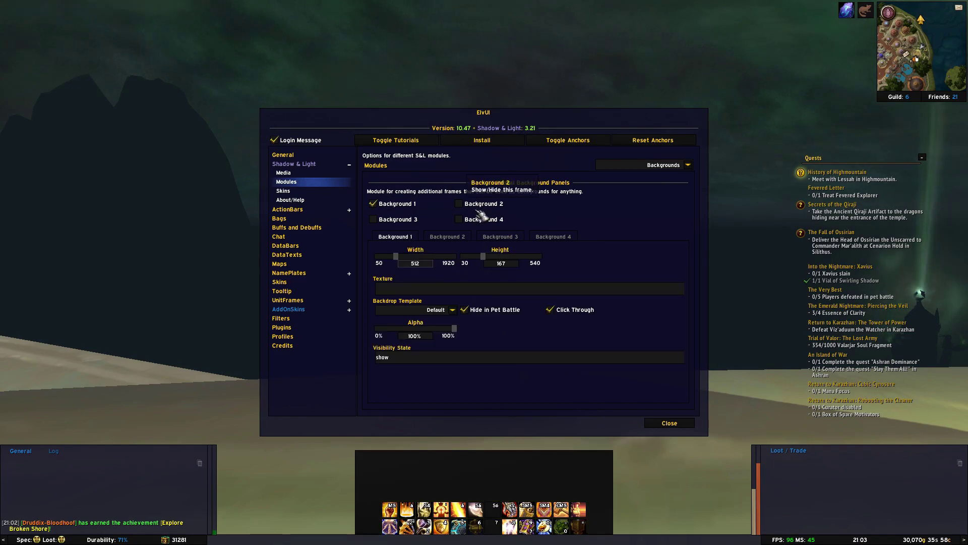
pyautogui.click(479, 204)
pyautogui.click(482, 220)
pyautogui.click(403, 220)
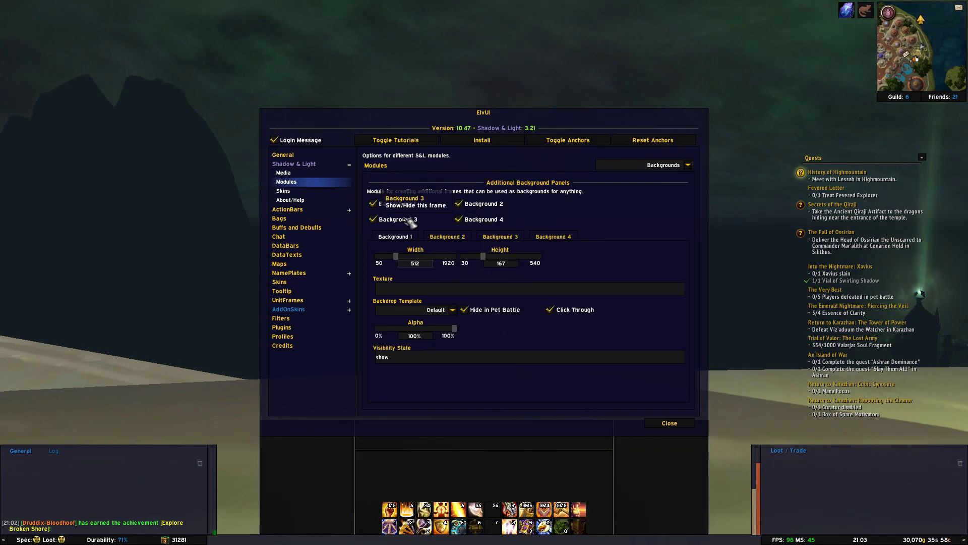
pyautogui.click(398, 204)
pyautogui.click(480, 204)
pyautogui.click(479, 220)
pyautogui.click(400, 220)
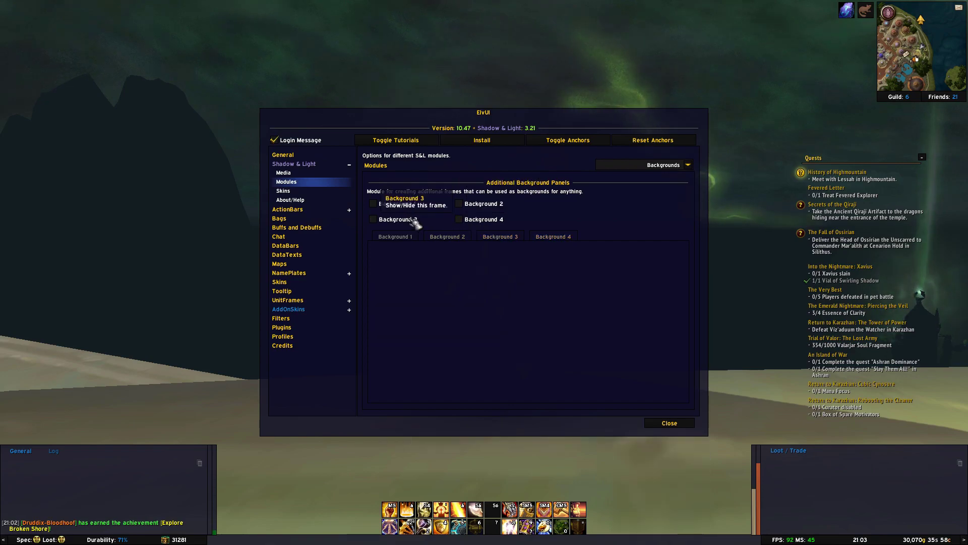
# Enable S&L Data Panel 1 in the Shadow & Light DataTexts module
pyautogui.click(688, 165)
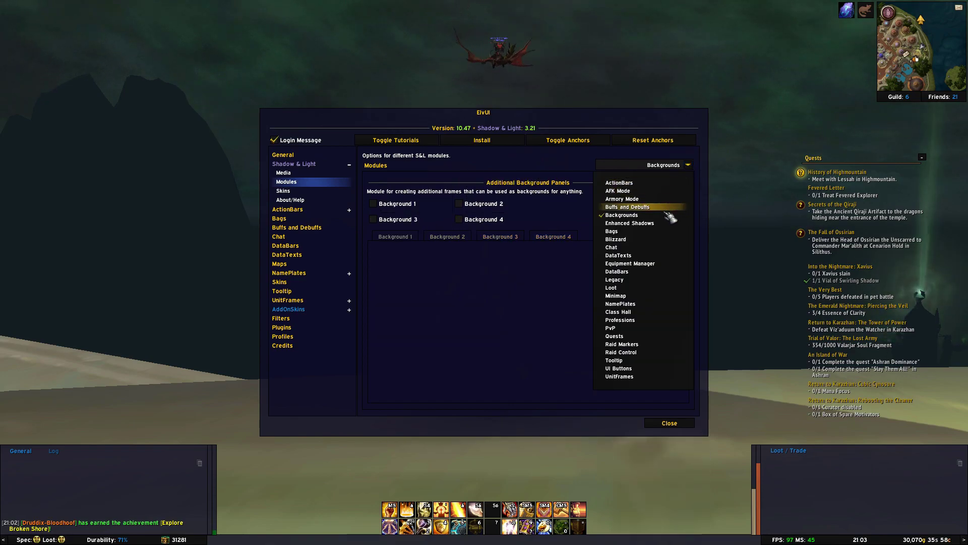
pyautogui.click(643, 255)
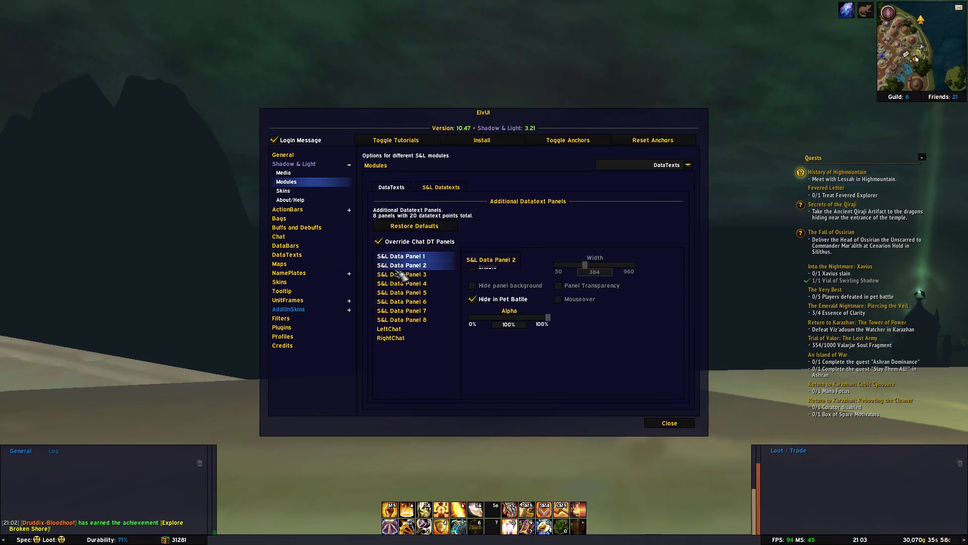
pyautogui.click(492, 267)
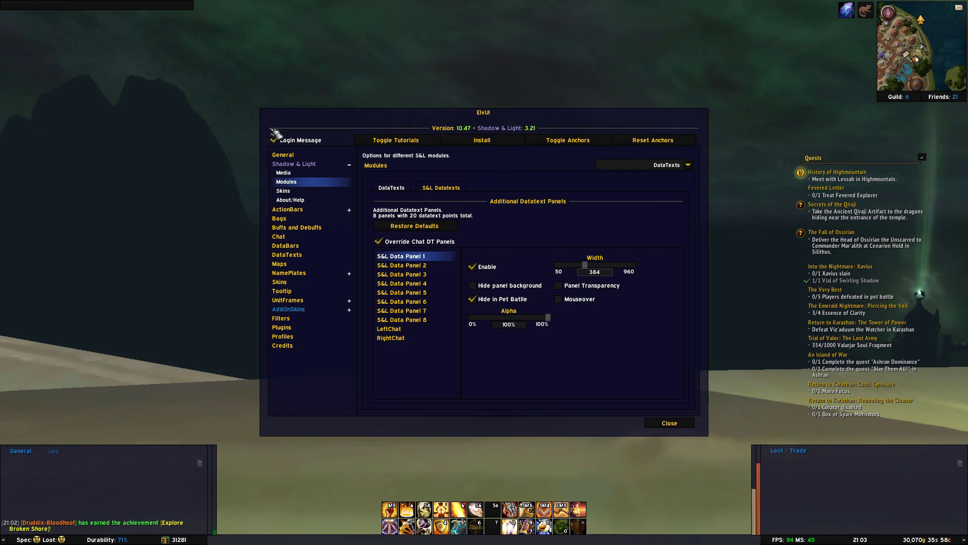
# In ElvUI DataTexts > Panels, set S&L Data Panel 1's left slot to S&L Currency
pyautogui.click(331, 259)
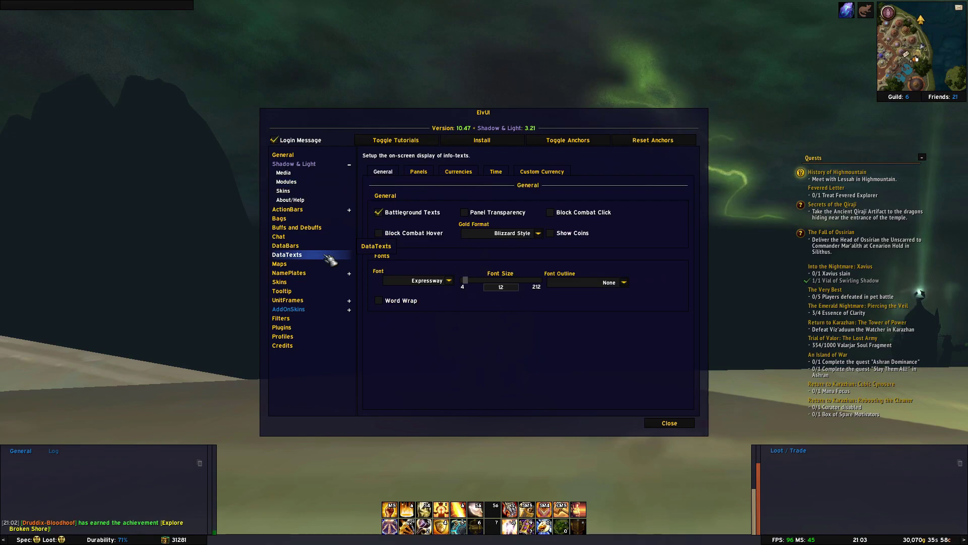
pyautogui.click(420, 173)
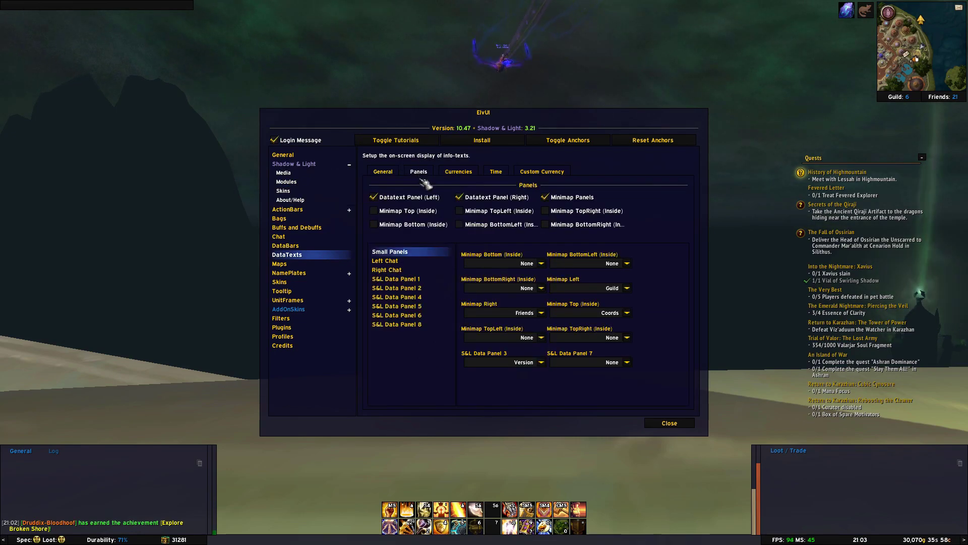
pyautogui.click(398, 279)
pyautogui.click(541, 264)
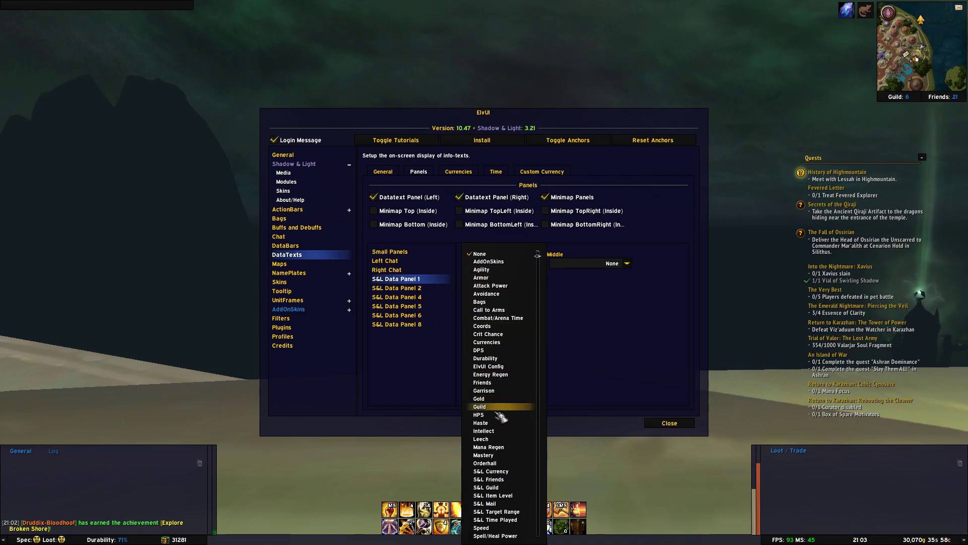
pyautogui.click(499, 471)
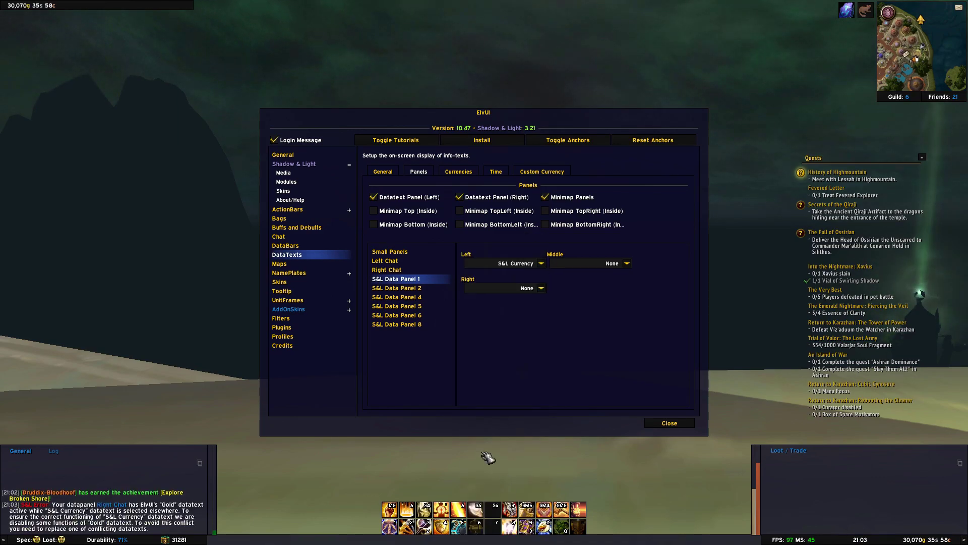
pyautogui.moveTo(32, 8)
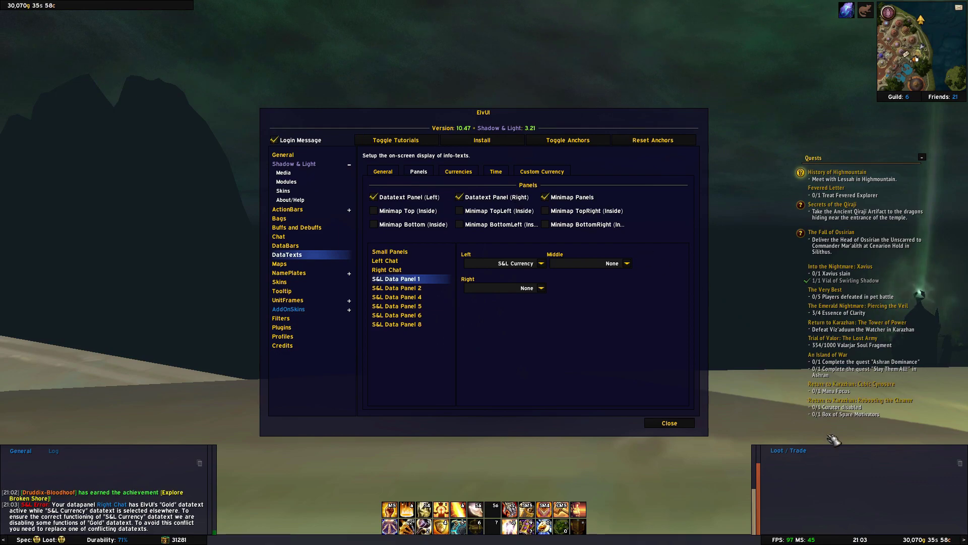
pyautogui.moveTo(916, 540)
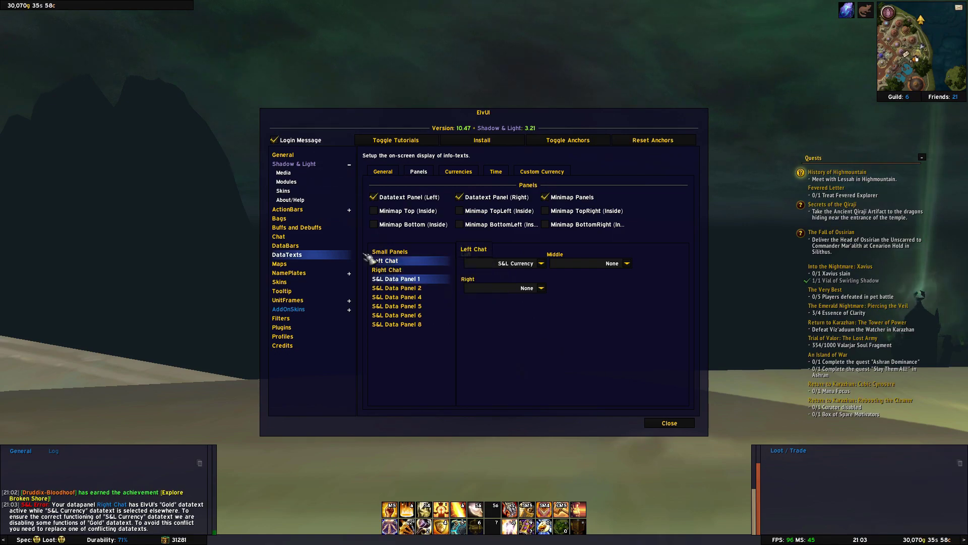
# Select Equipment Manager from the Shadow & Light Modules dropdown
pyautogui.click(303, 184)
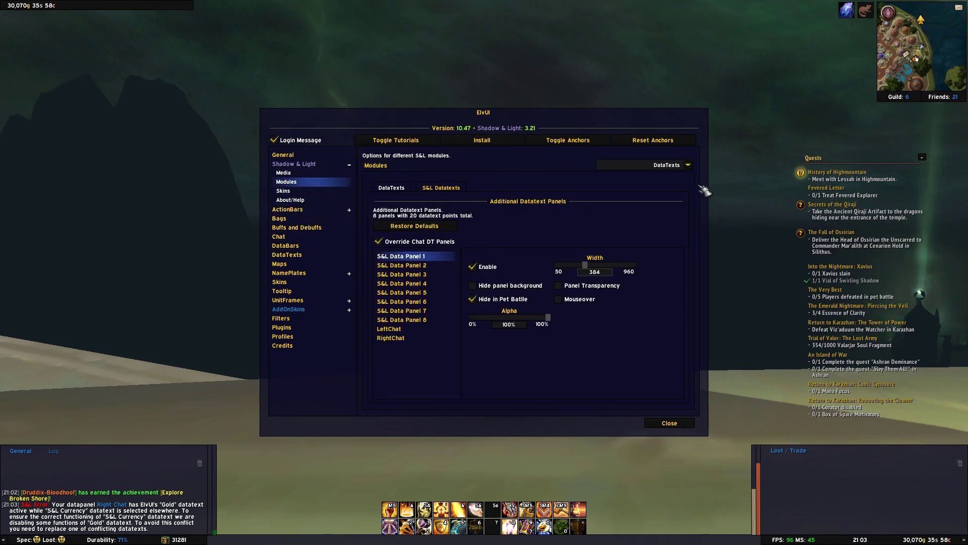
pyautogui.click(688, 166)
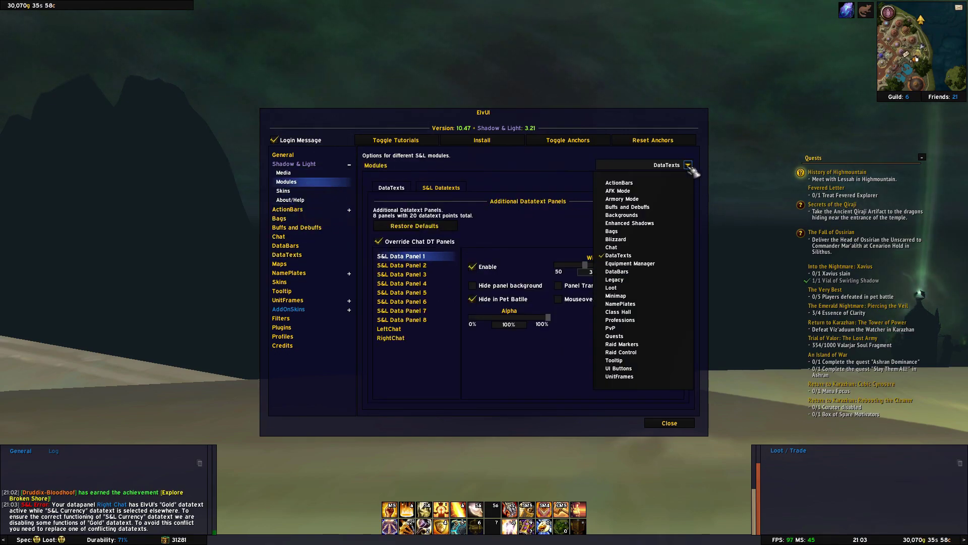
pyautogui.click(626, 263)
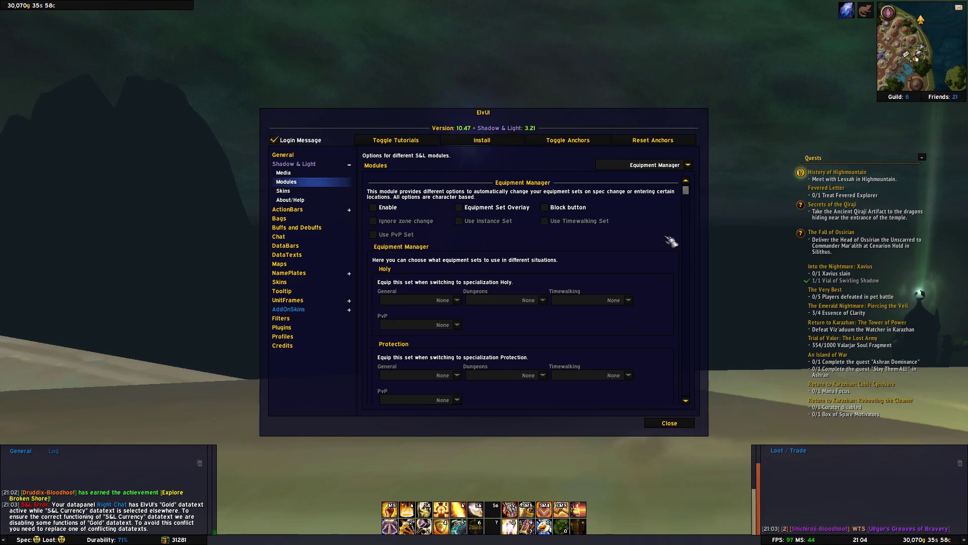
pyautogui.click(689, 167)
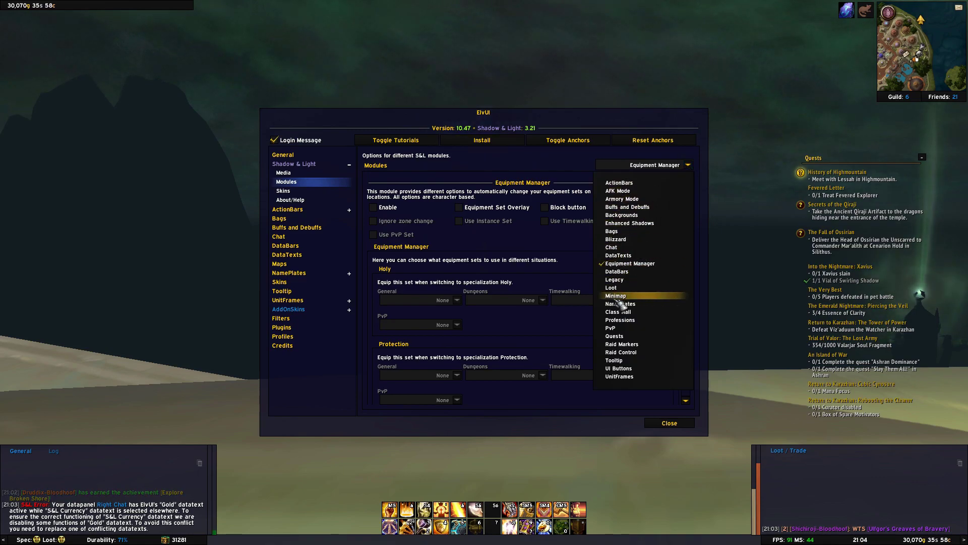
# Enable the zone location bar in the Shadow & Light Minimap module
pyautogui.click(618, 301)
pyautogui.click(650, 225)
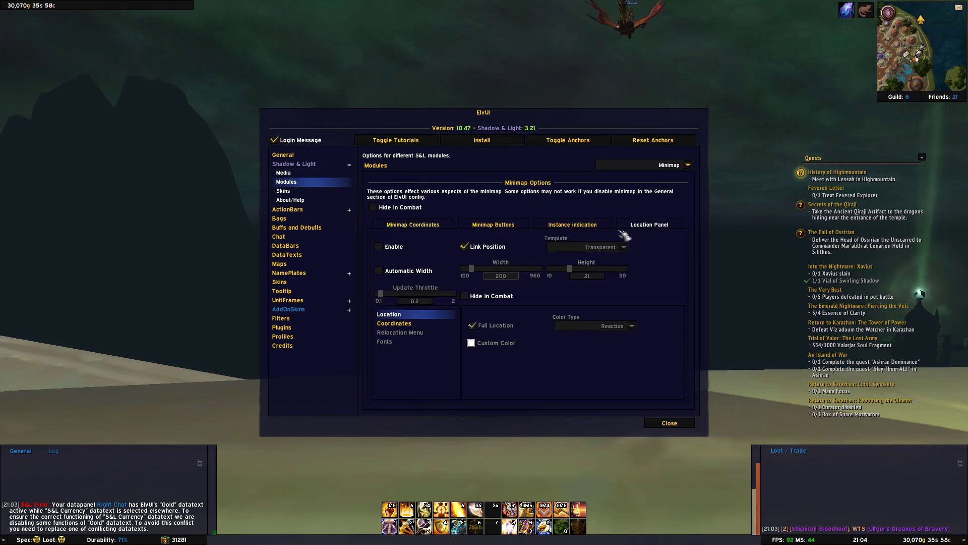
pyautogui.click(404, 242)
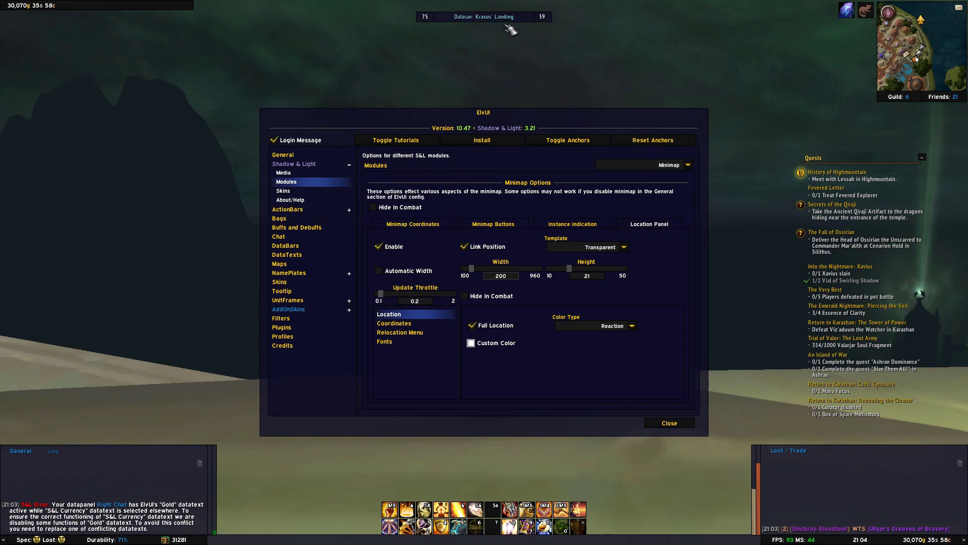
# Turn on square minimap buttons, the button bar, dungeon and mail icon skinning, then reload
pyautogui.click(494, 225)
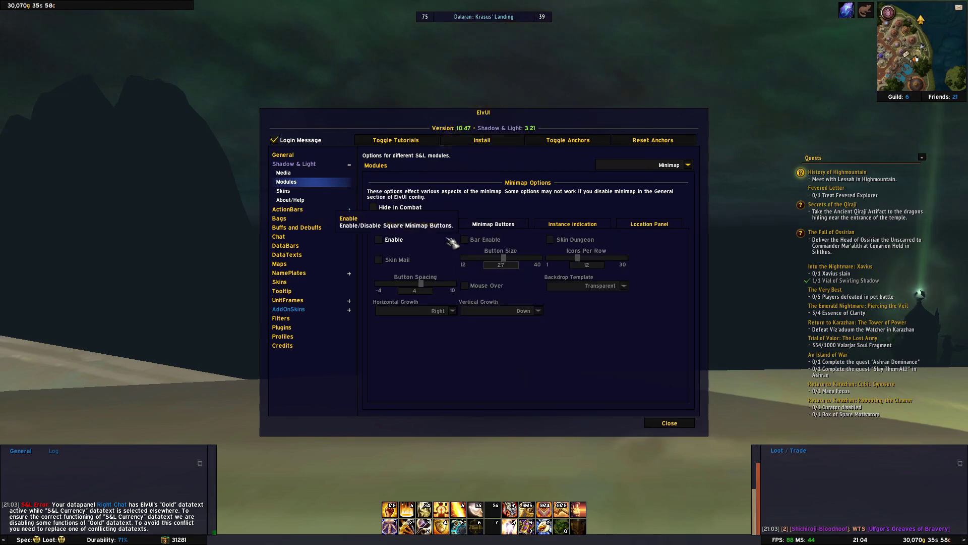
pyautogui.click(399, 241)
pyautogui.click(483, 241)
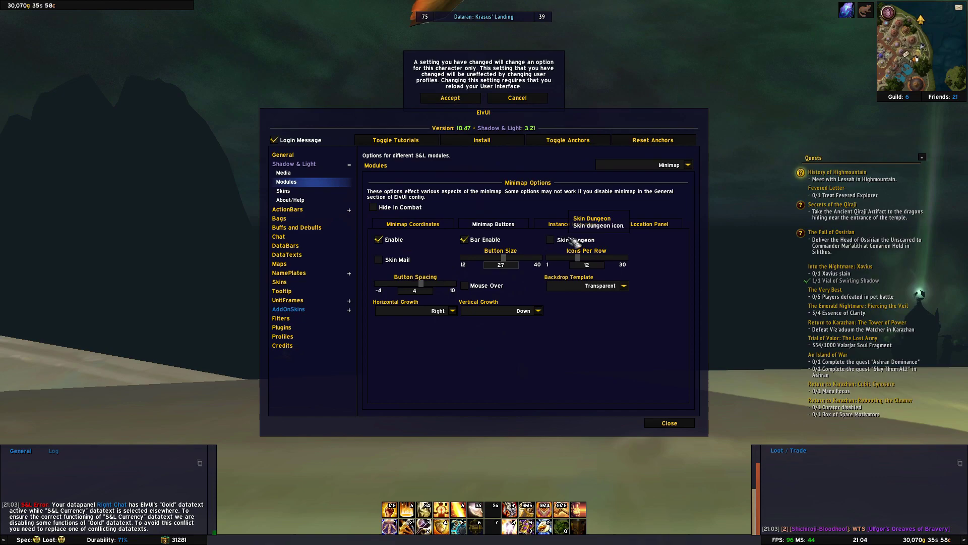
pyautogui.click(574, 241)
pyautogui.click(379, 260)
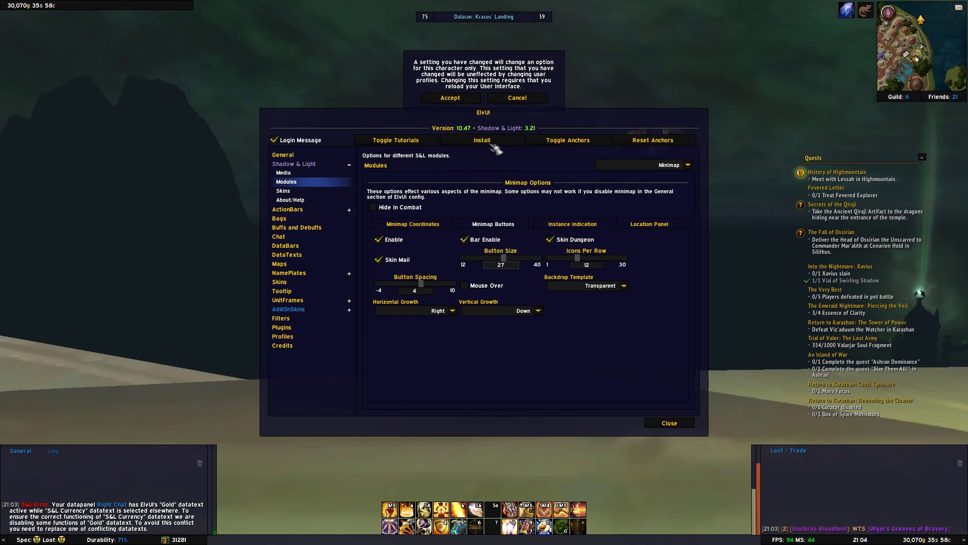
pyautogui.click(451, 97)
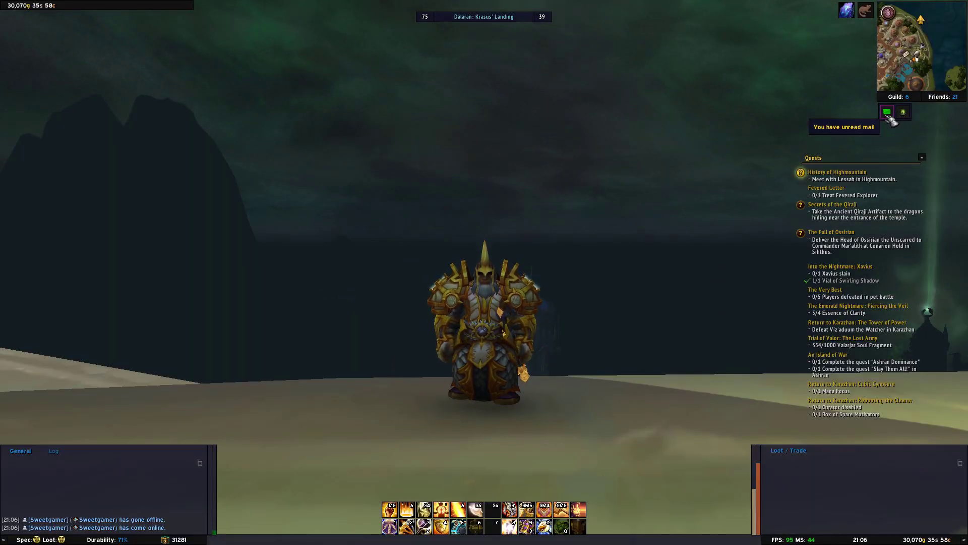
# From the Game Menu, open Shadow & Light's Modules settings and expand the module list
pyautogui.press('Escape')
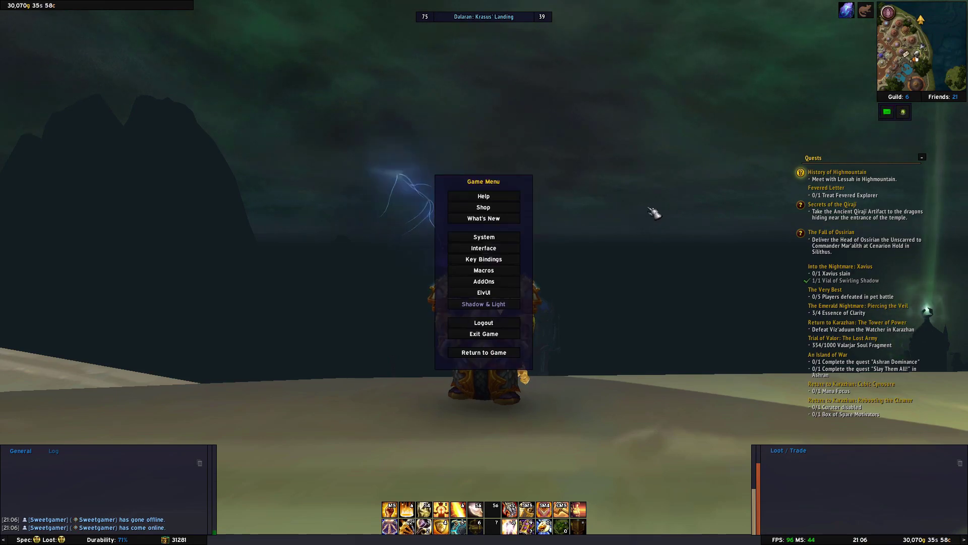
pyautogui.click(494, 306)
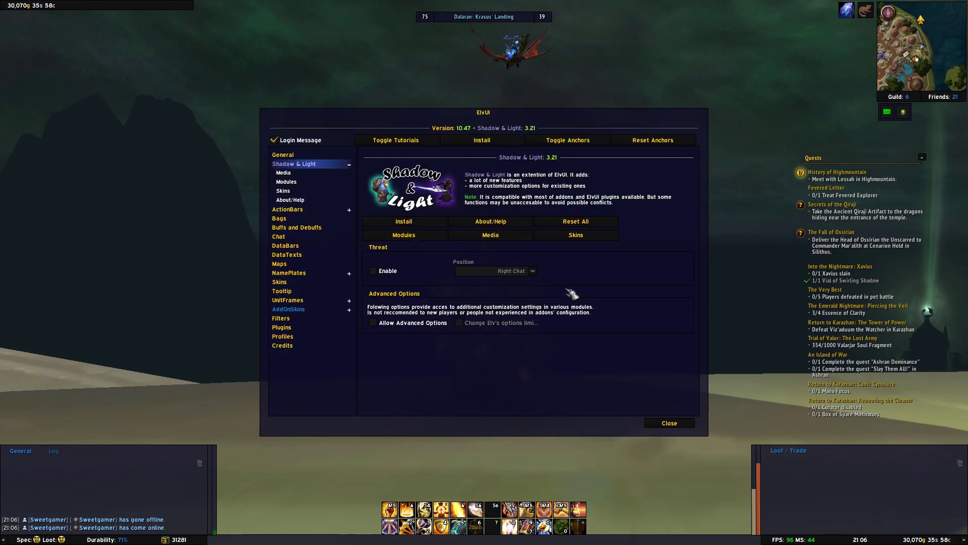
pyautogui.click(430, 236)
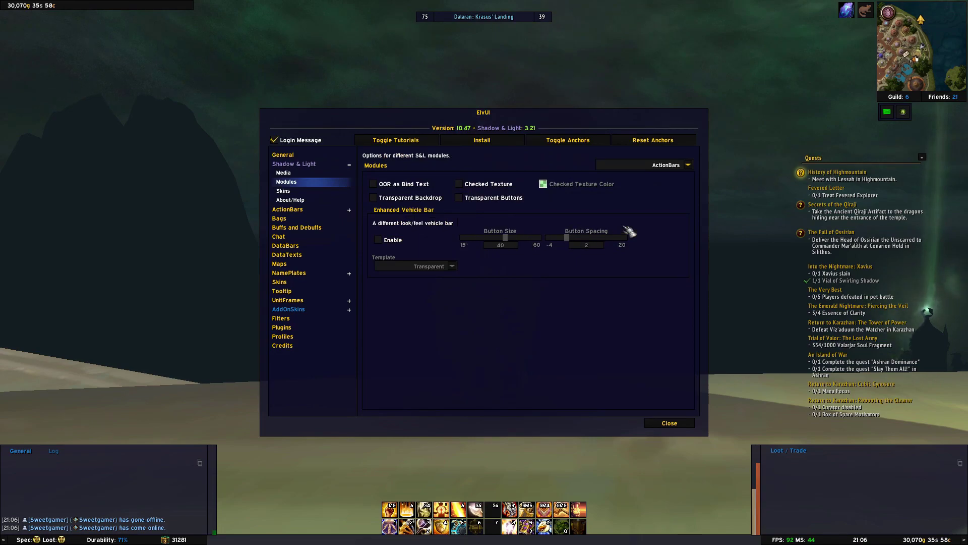
pyautogui.click(688, 165)
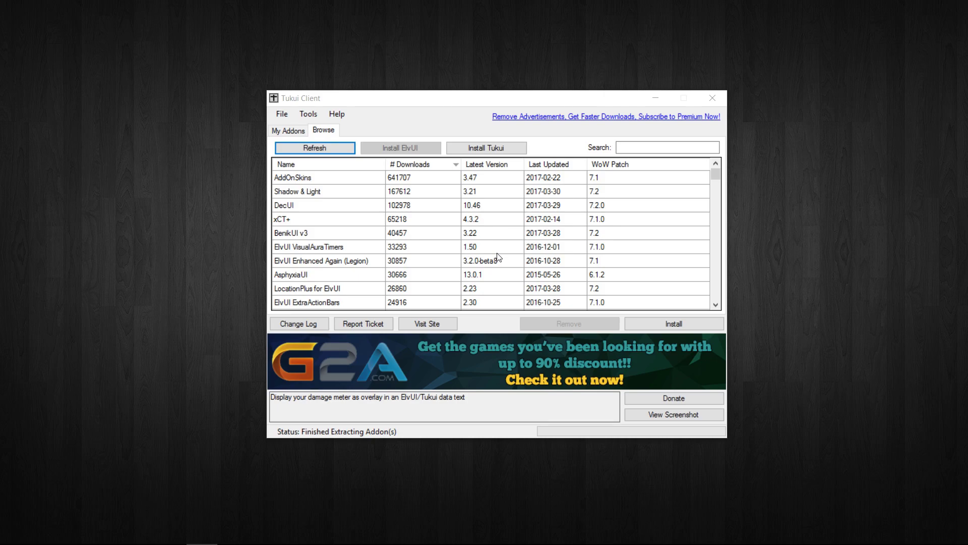
# Select the xCT+ row in Tukui Client's Browse list to view its description
pyautogui.click(374, 222)
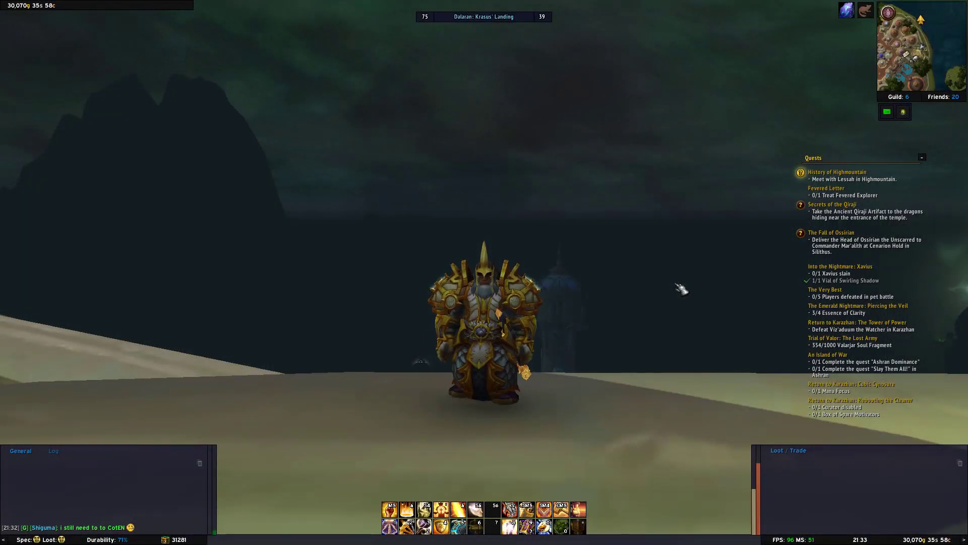
# Run /xct to open the xCT+ Configuration Tool, then start and stop Test mode
pyautogui.press('Return')
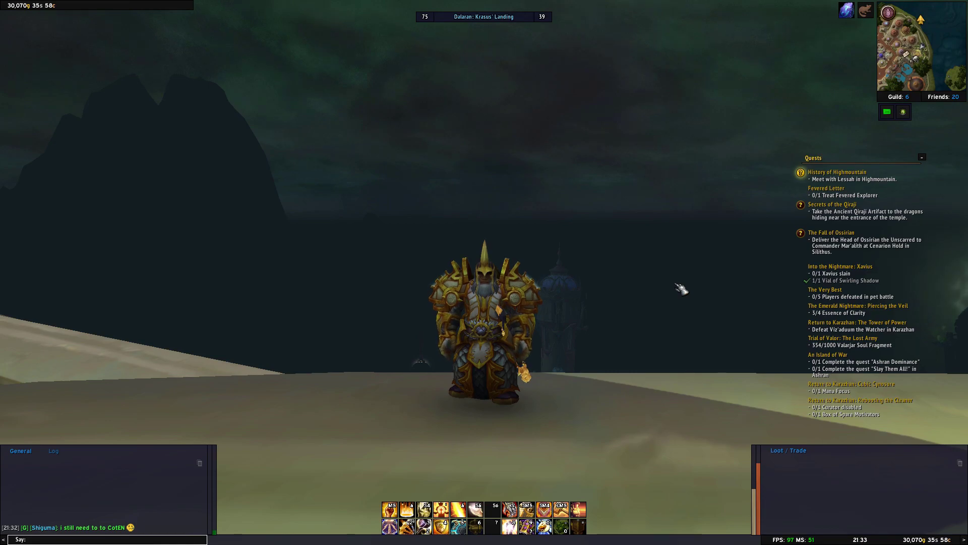
pyautogui.write('/xct')
pyautogui.press('Return')
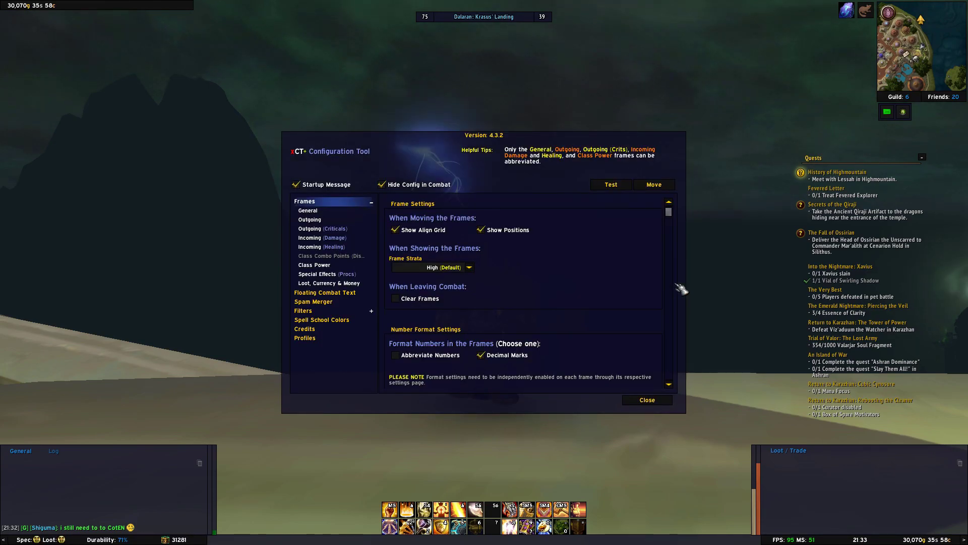
pyautogui.click(617, 184)
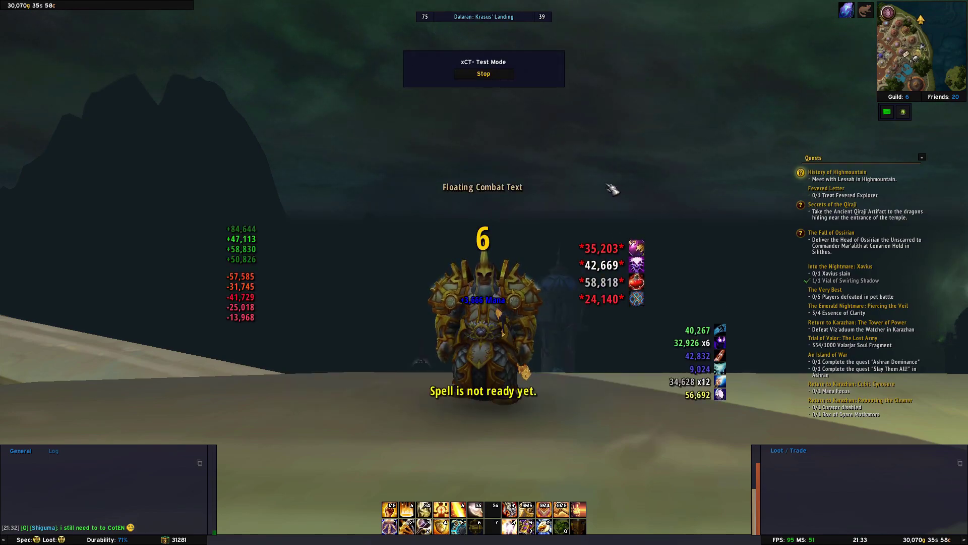
pyautogui.click(491, 76)
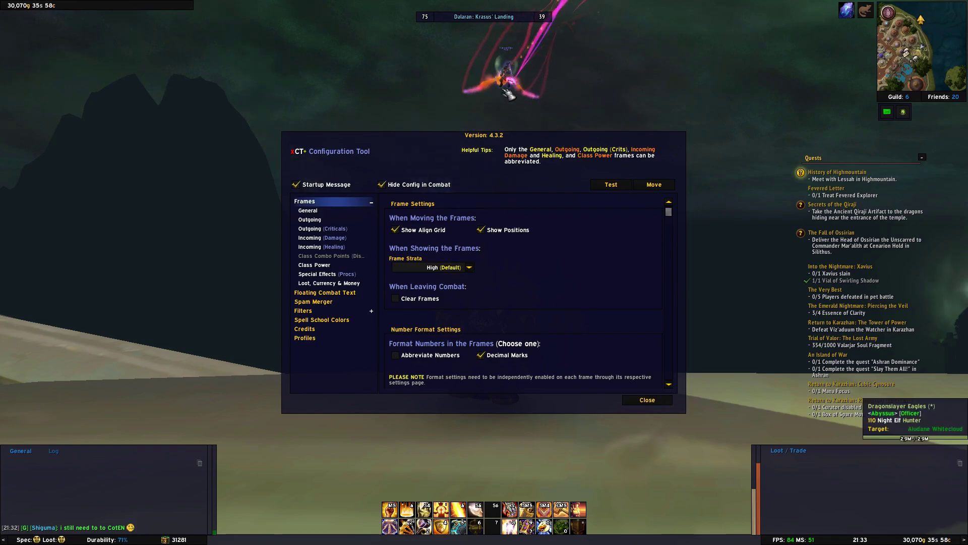
# Show and lock the xCT+ frames, then check Outgoing, Incoming (Damage) and Incoming (Healing) settings
pyautogui.click(662, 187)
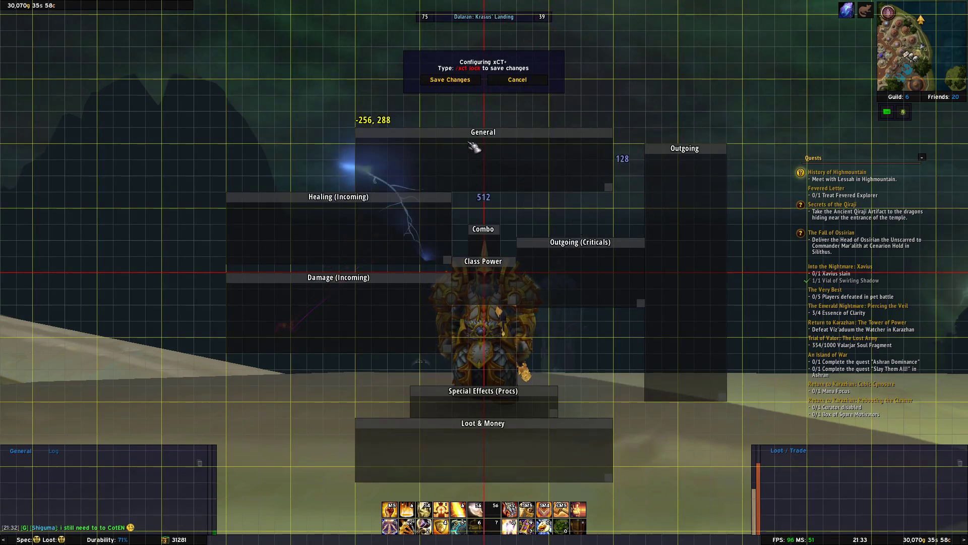
pyautogui.click(450, 79)
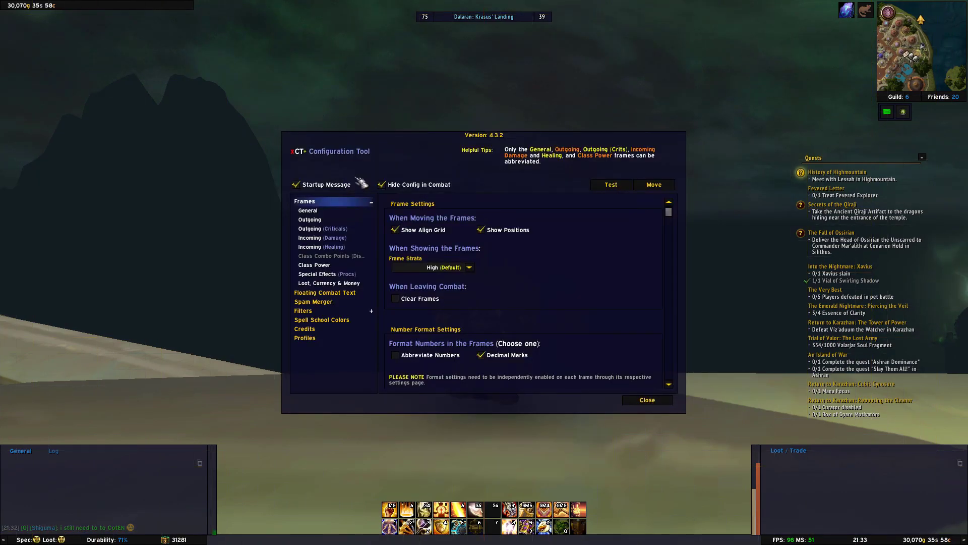
pyautogui.click(318, 220)
pyautogui.click(348, 238)
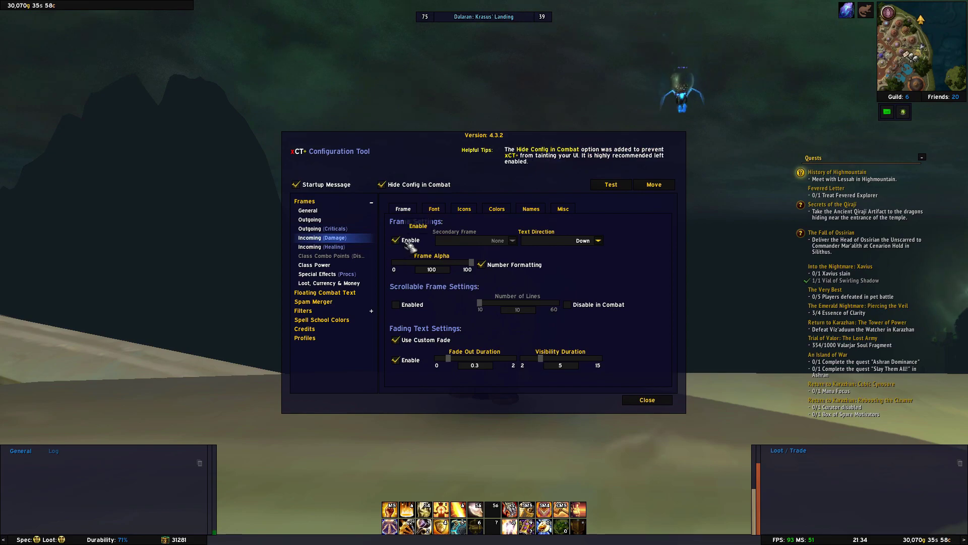
pyautogui.click(348, 247)
# Review the Class Power and Floating Combat Text settings, then run the xCT+ combat text test again
pyautogui.click(348, 265)
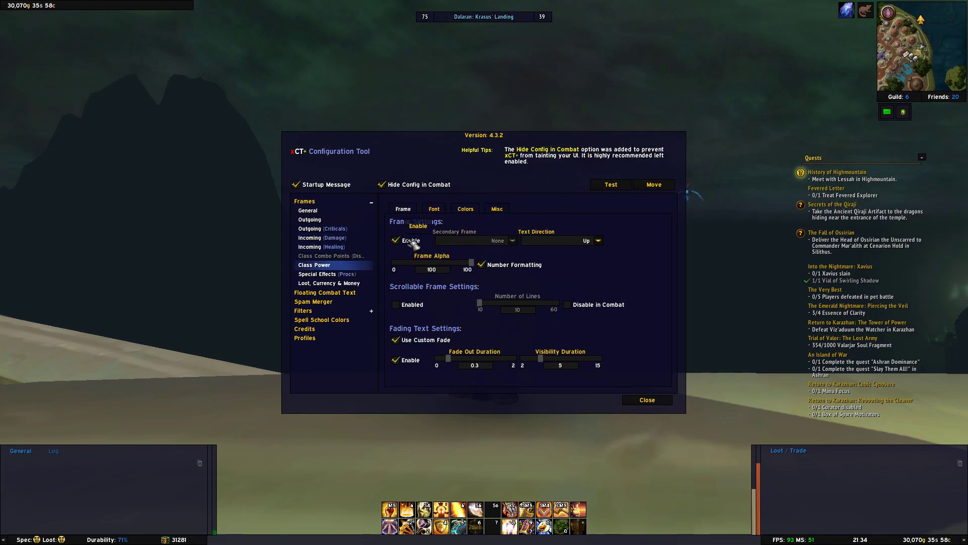
pyautogui.click(336, 294)
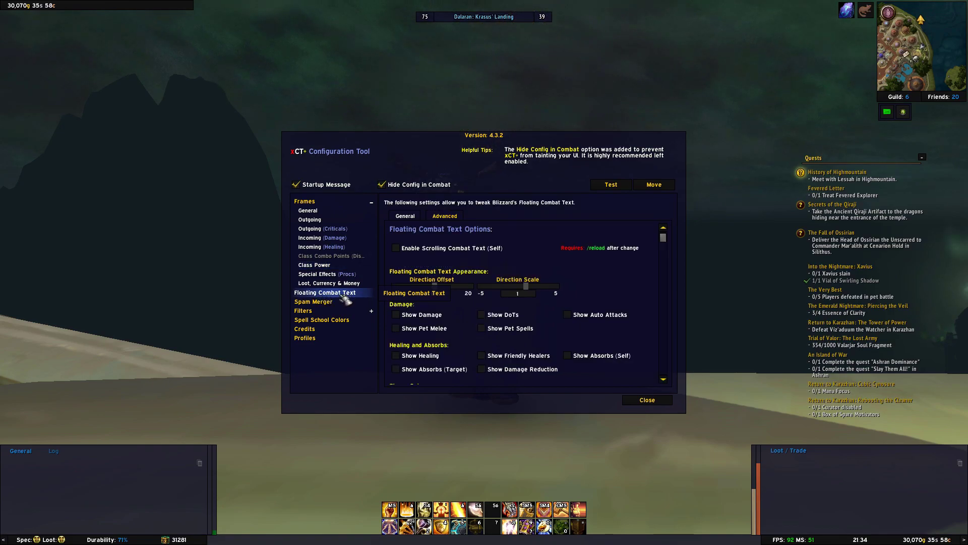
pyautogui.click(320, 240)
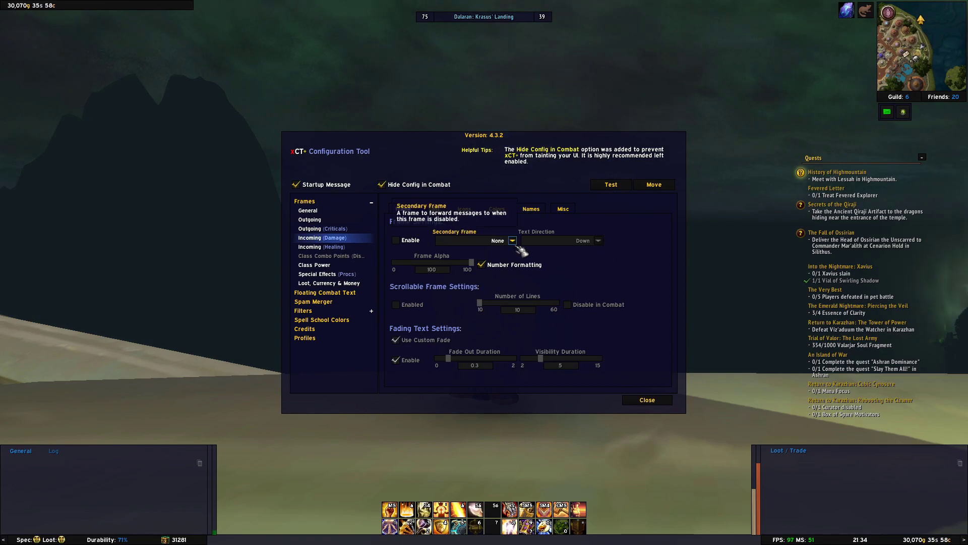
pyautogui.click(619, 185)
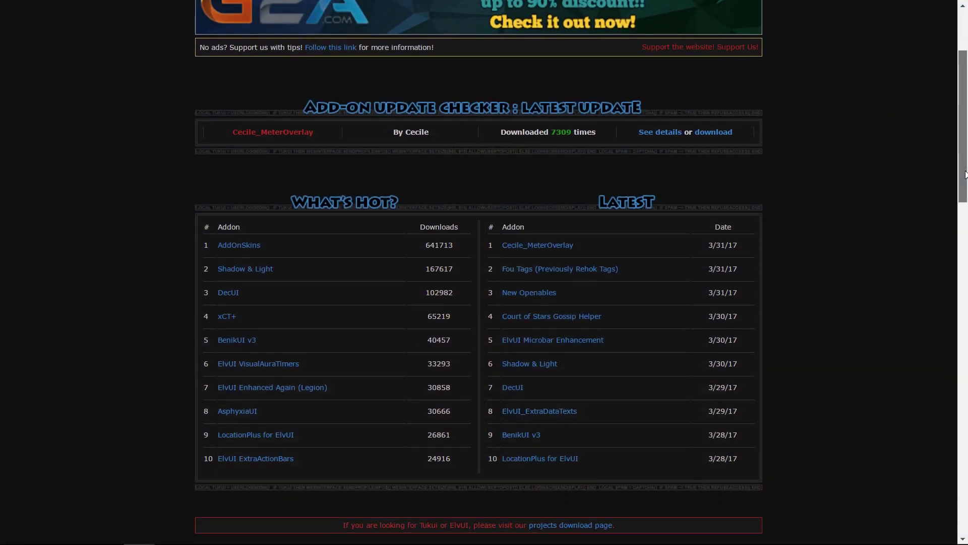
# Scroll Tukui.org's add-on list, then attack the Stormwind training dummies with abilities 2, 4 and 9, then mount up
pyautogui.moveTo(966, 169); pyautogui.dragTo(944, 286)
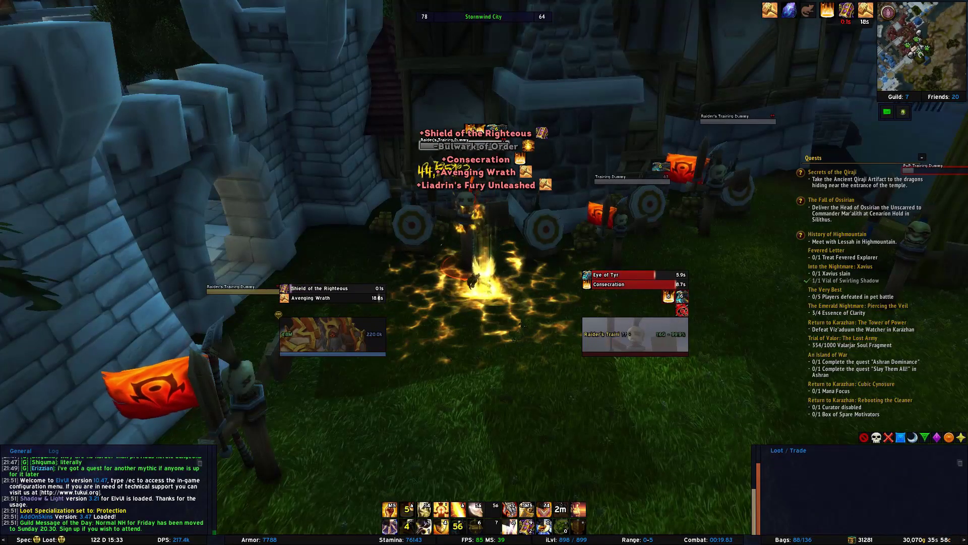
pyautogui.press('2')
pyautogui.press('4')
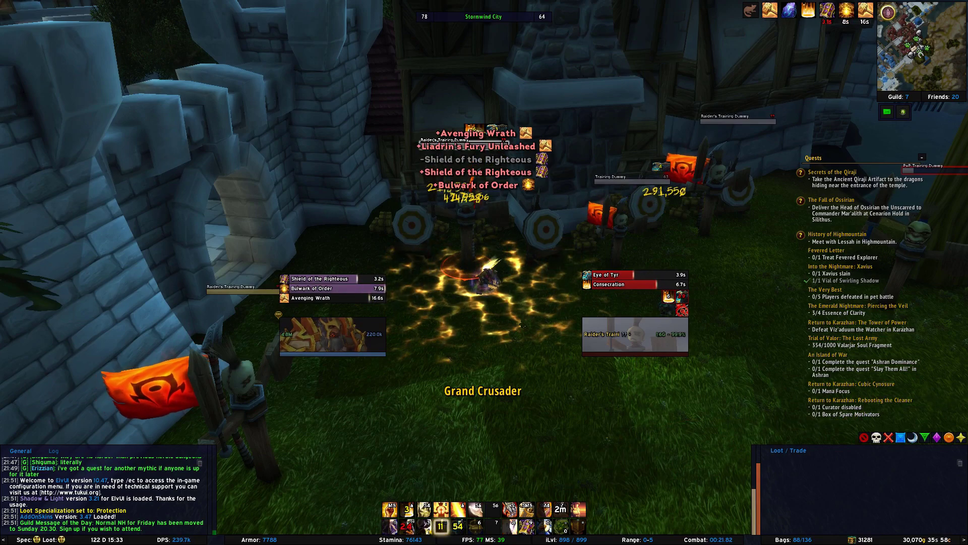
pyautogui.press('9')
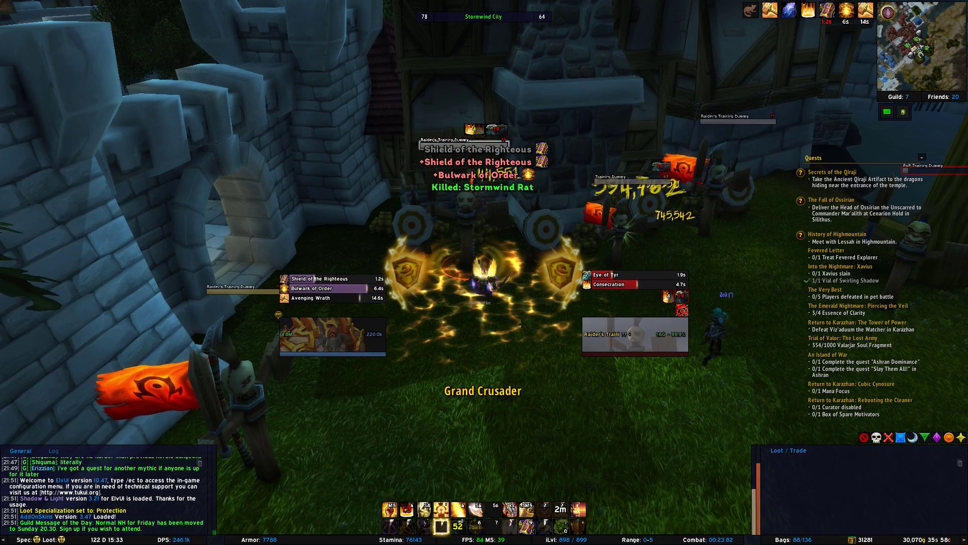
pyautogui.press('d')
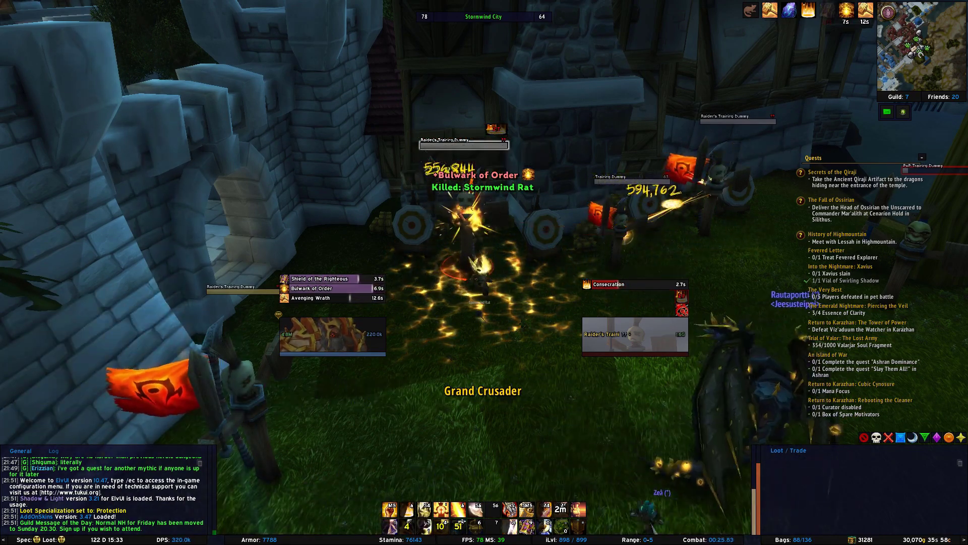